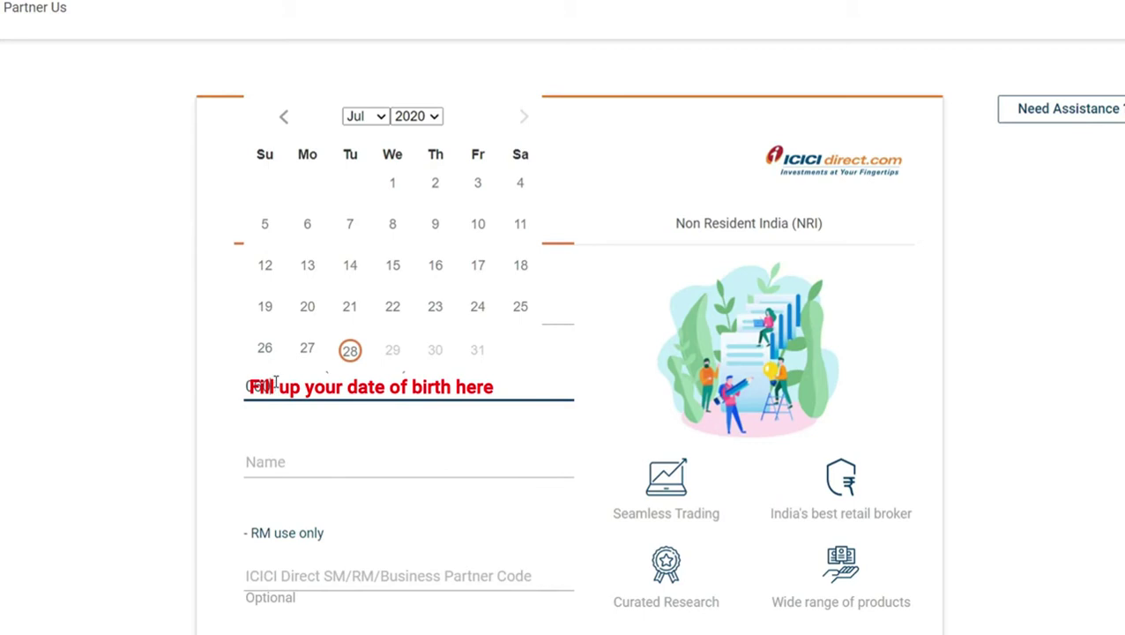
- Enter the applicant's full name and the RM/Business Partner code
click(258, 465)
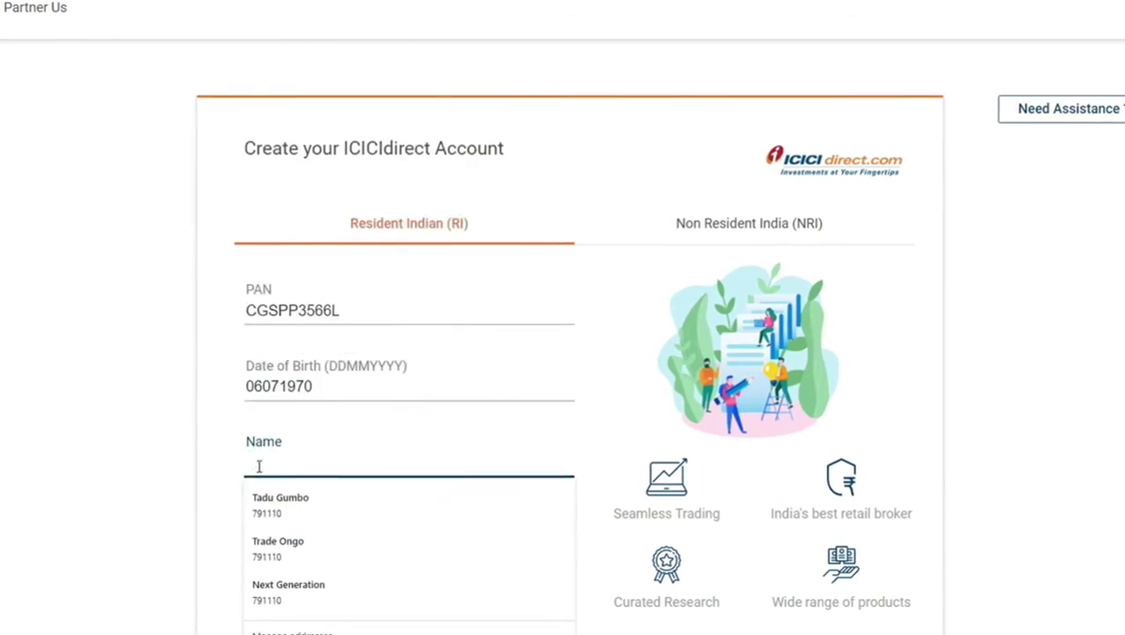
scroll(389, 574, down, 3)
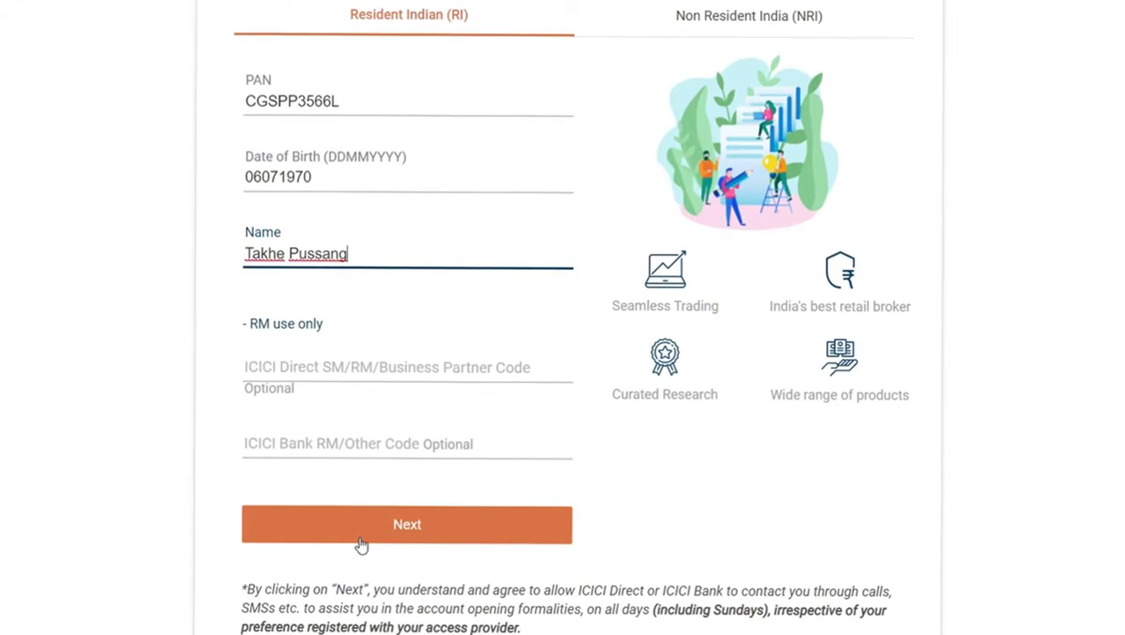
click(278, 348)
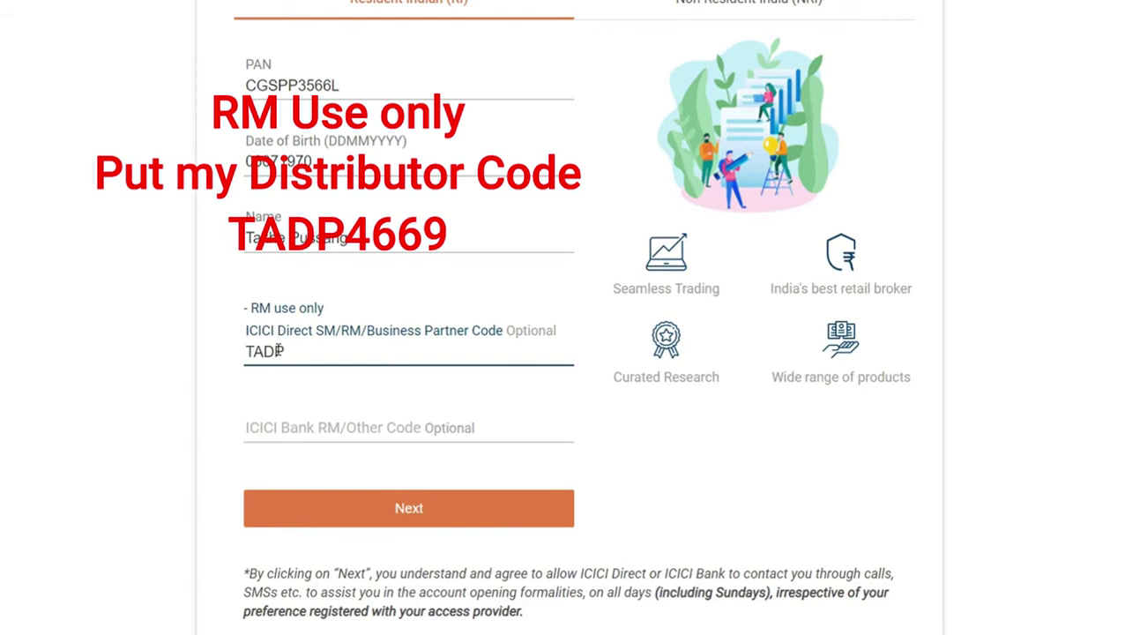
- Move past the PAN and name details to the contact details form
click(462, 503)
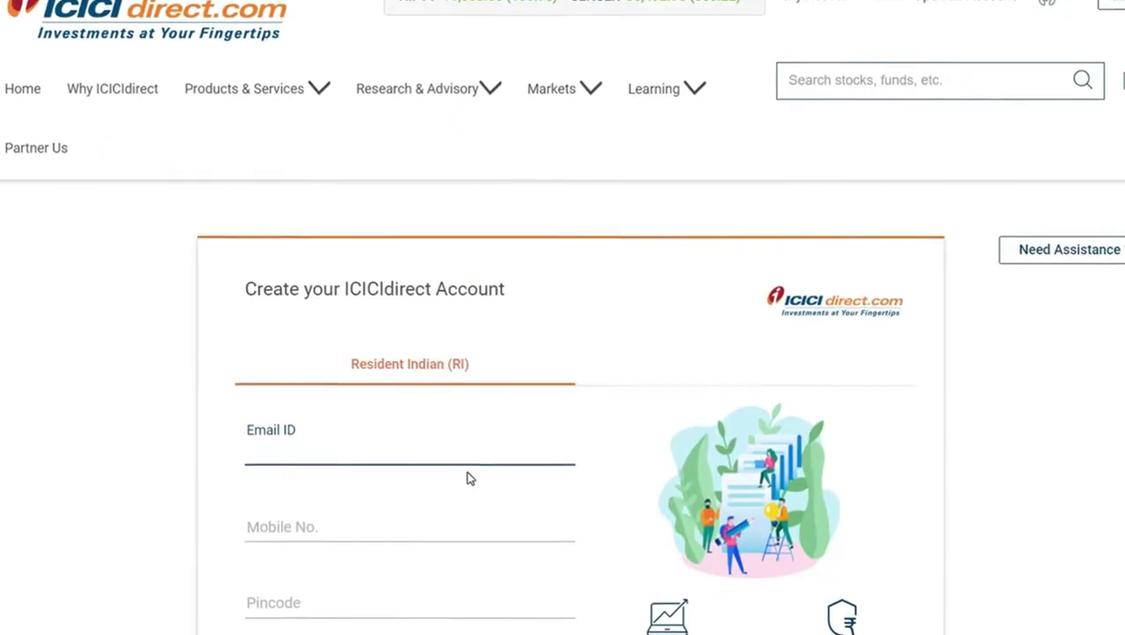
scroll(465, 470, down, 3)
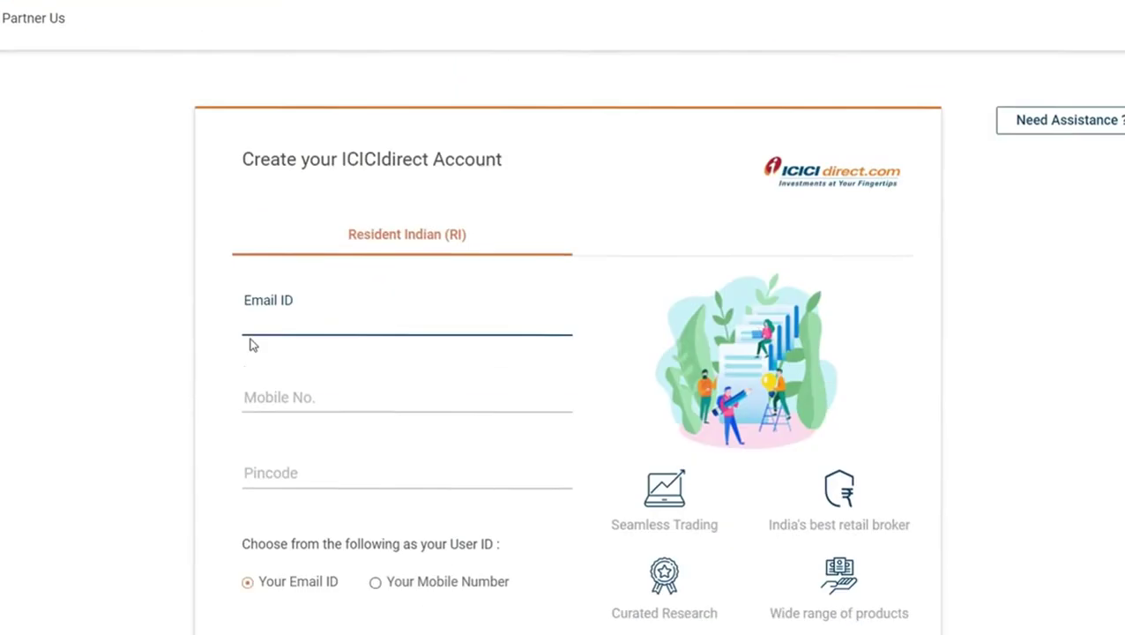
click(264, 310)
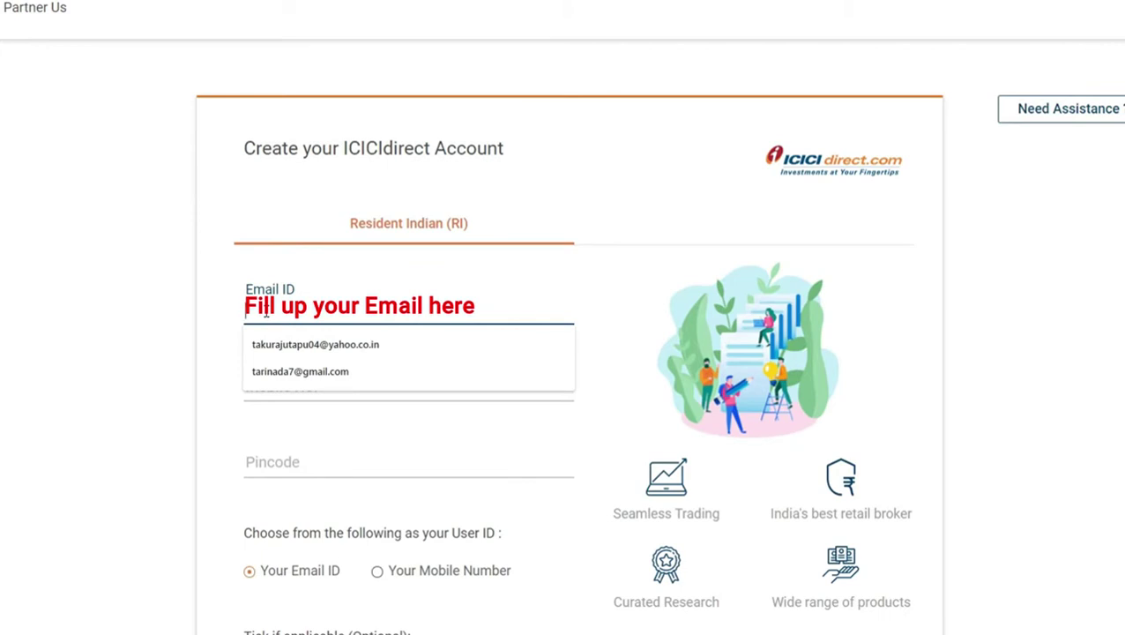
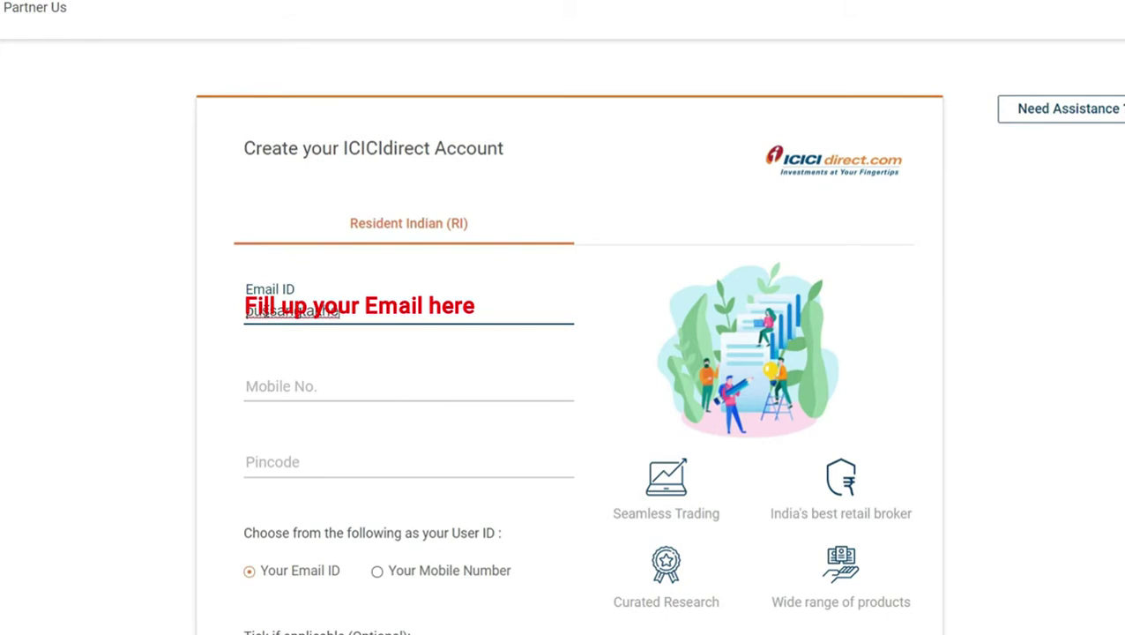
- Fill in the applicant's email address, mobile number and pincode
click(319, 388)
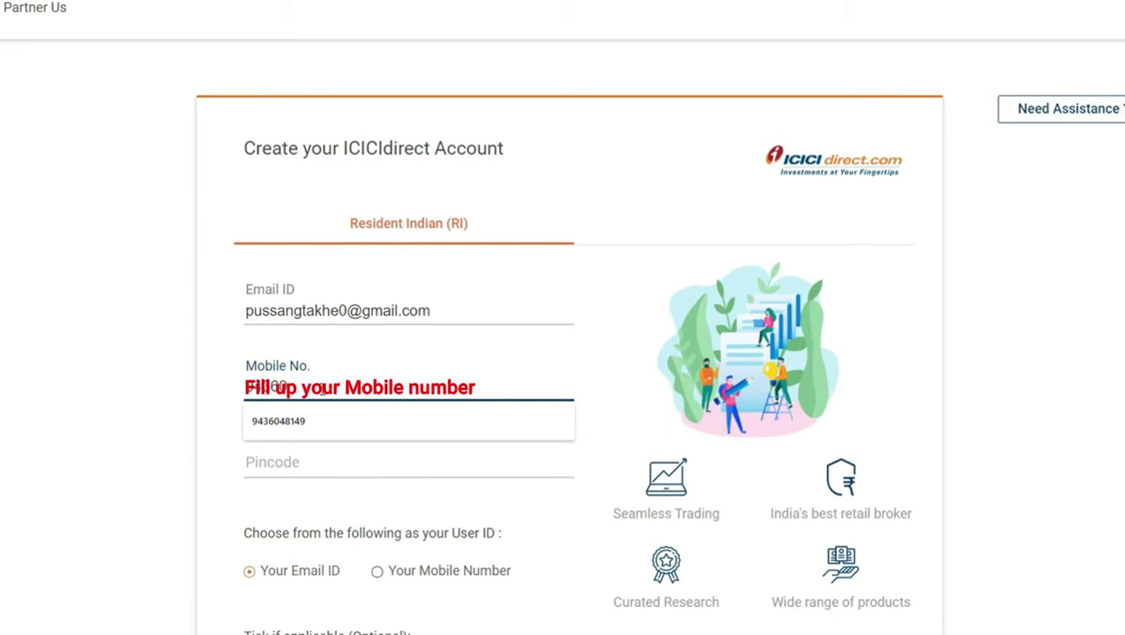
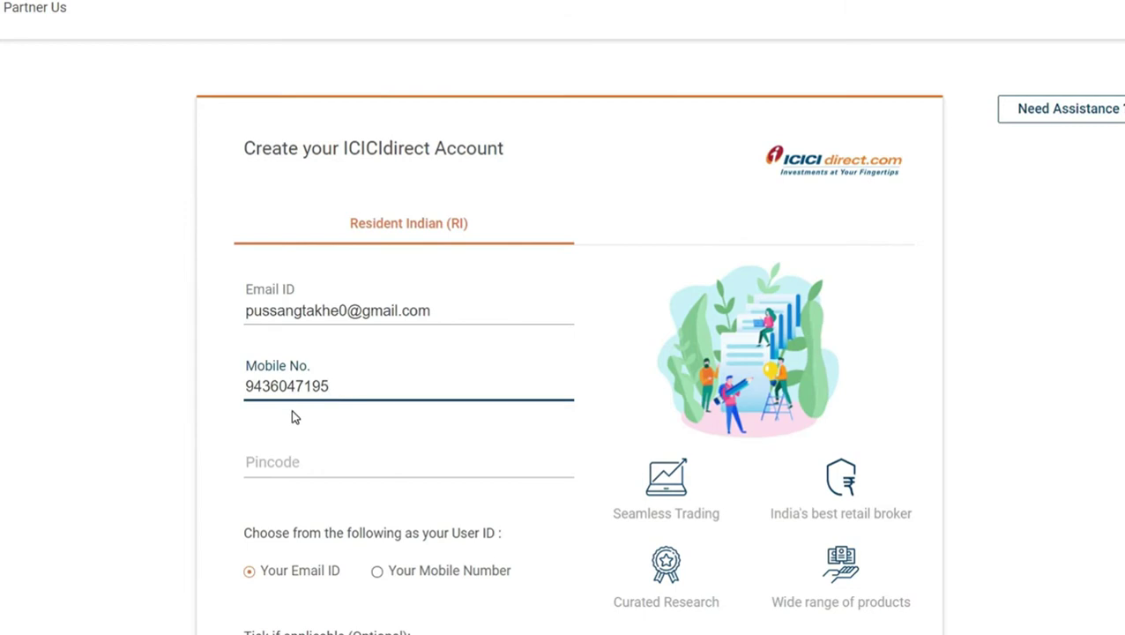
click(289, 464)
text(791111)
- Choose Your Mobile Number as the User ID and enter the displayed captcha
scroll(321, 573, down, 2)
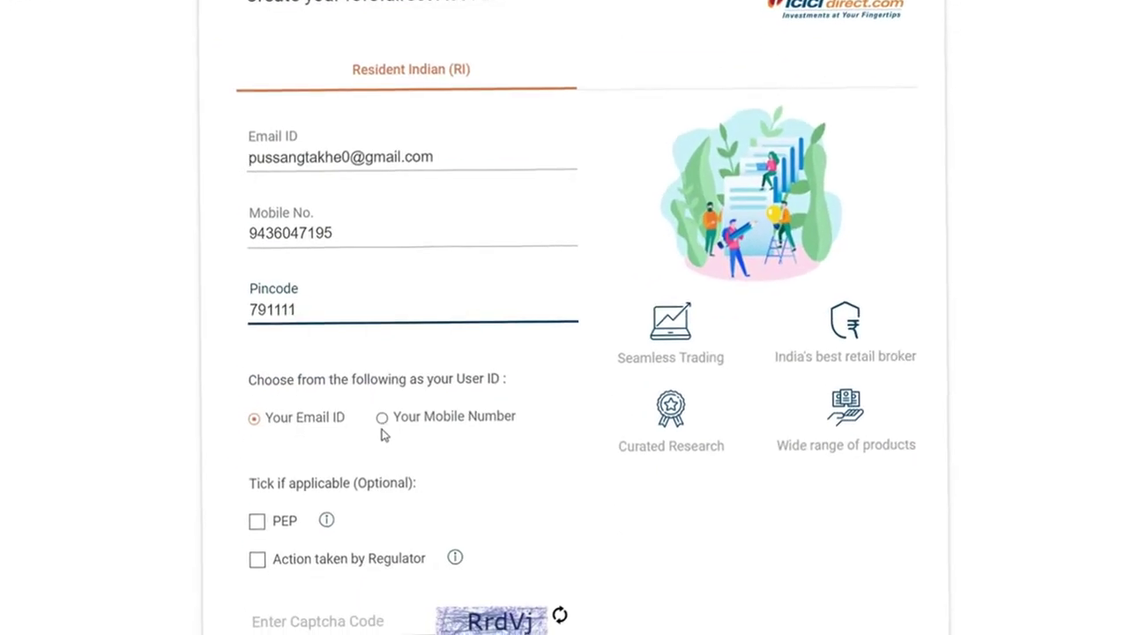
click(383, 418)
scroll(211, 479, down, 3)
click(319, 404)
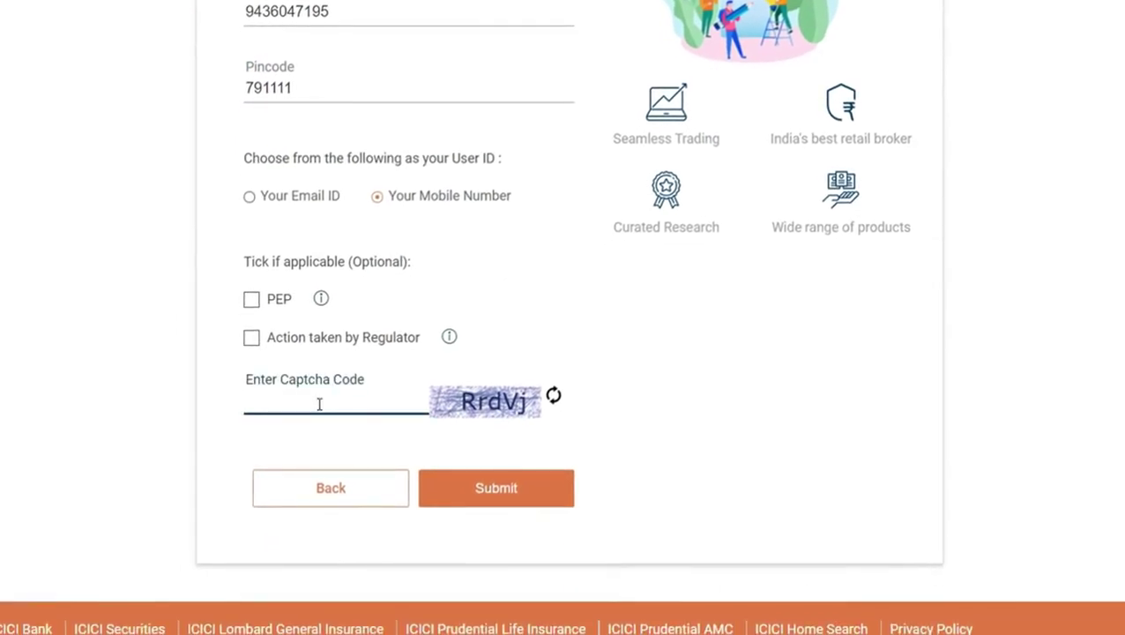
text(Rrd)
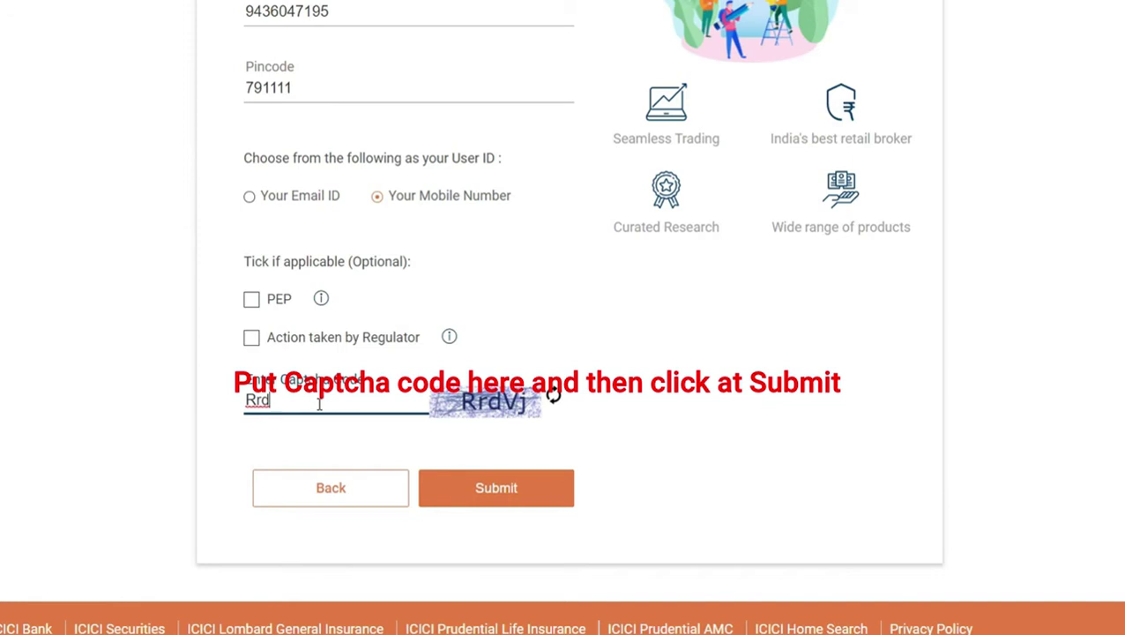
text(Vj)
- Submit the contact details and verify the mobile number with the received OTP
click(520, 503)
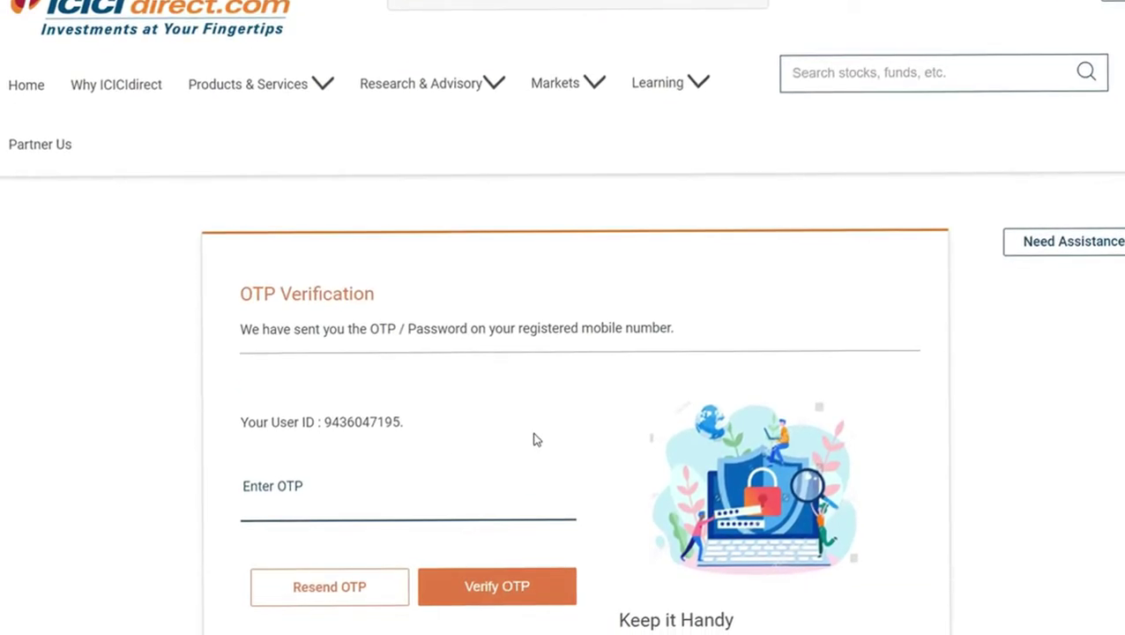
scroll(529, 449, down, 2)
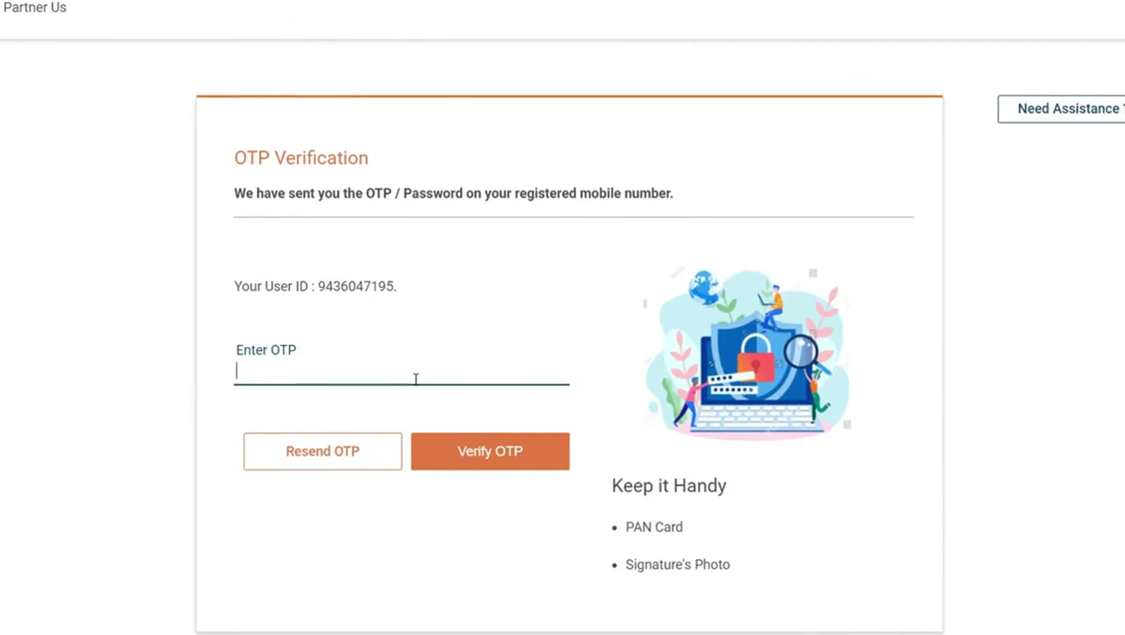
text(1234)
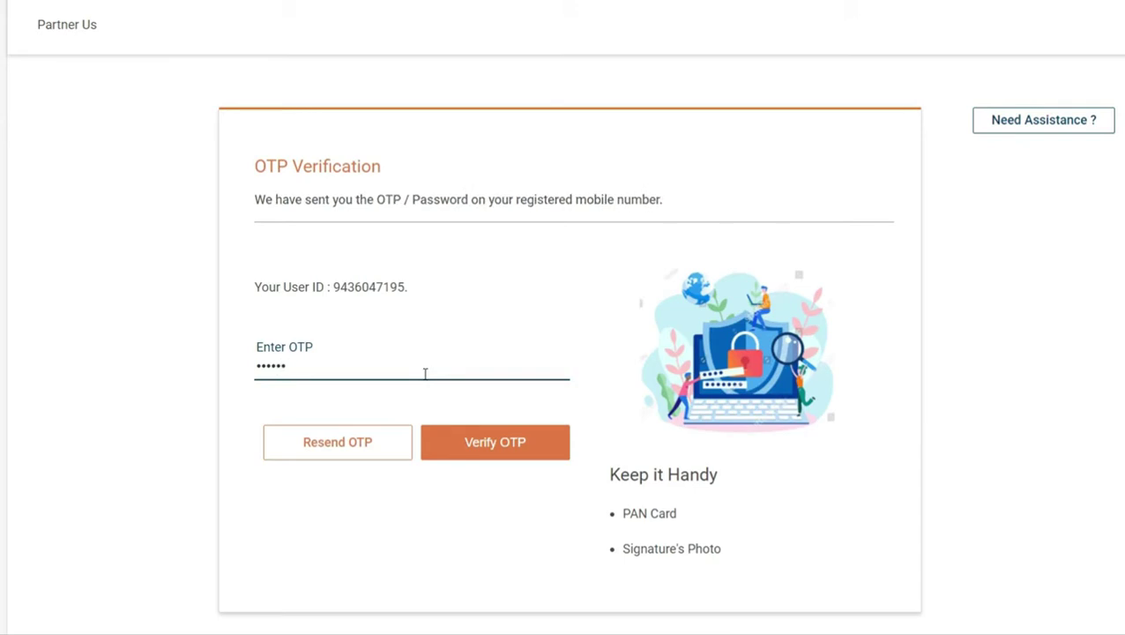
click(486, 442)
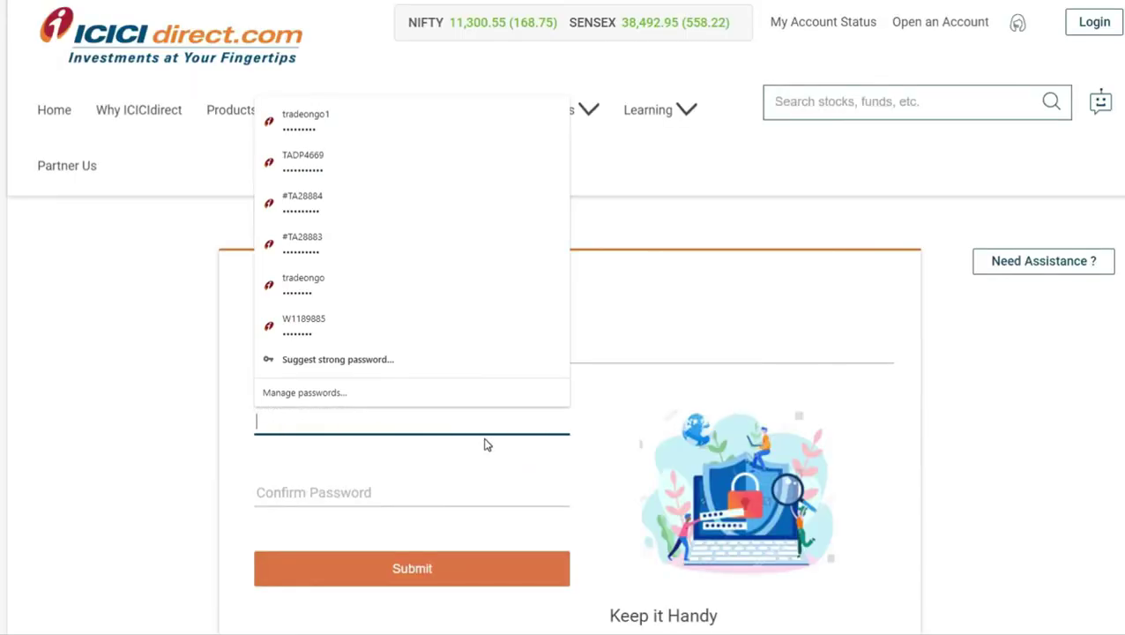
- Enter the new account password in both password fields and submit it
click(160, 431)
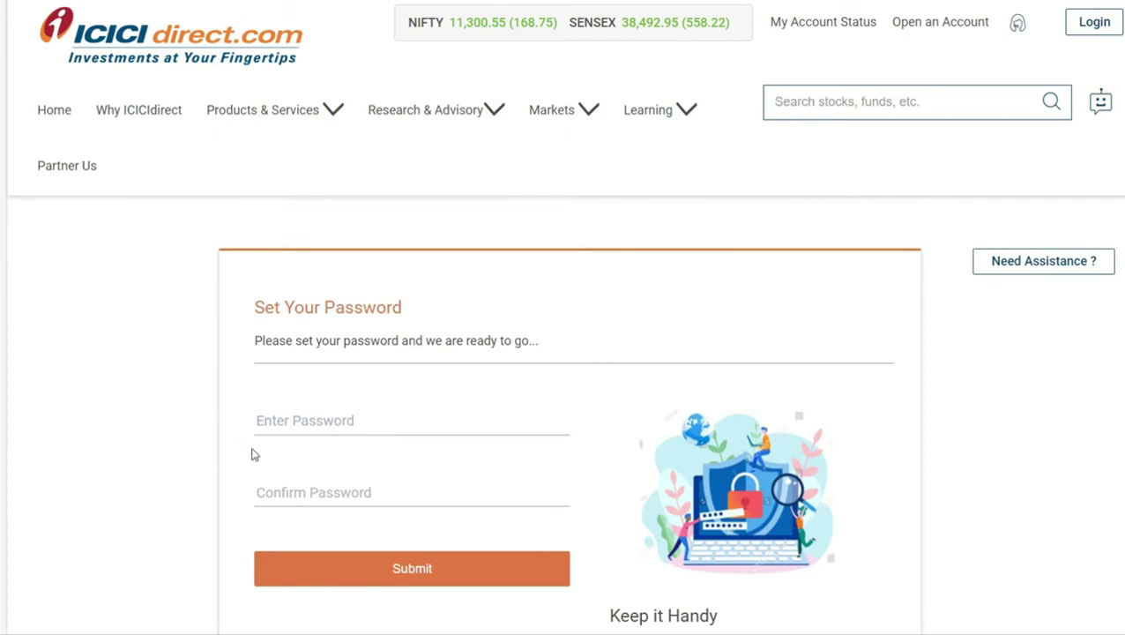
scroll(371, 414, down, 2)
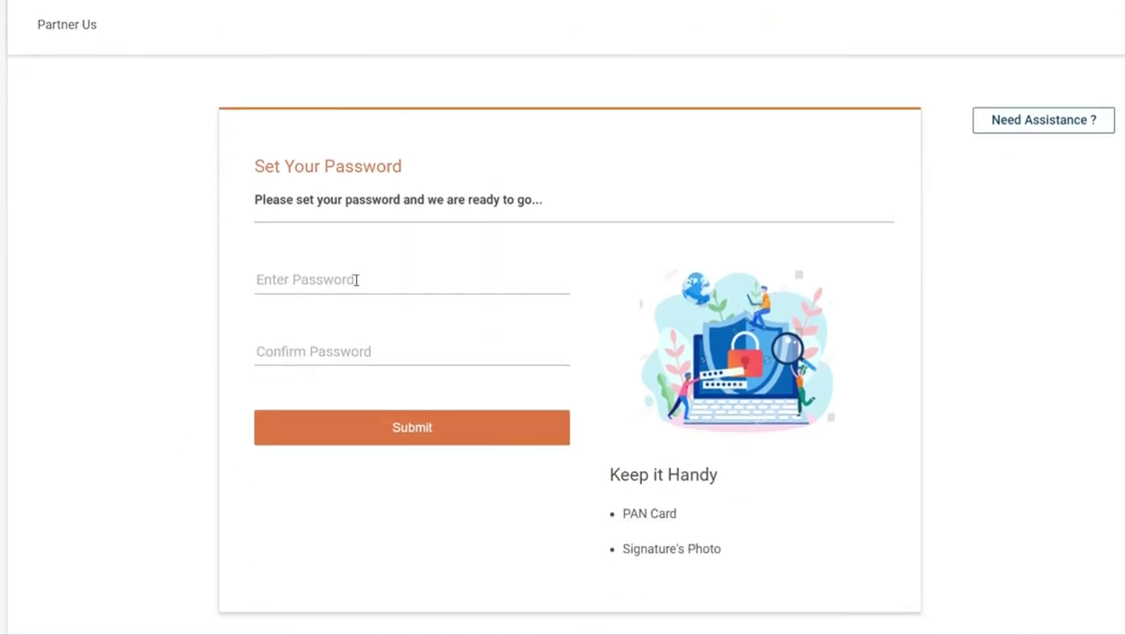
click(356, 280)
text(••••••••)
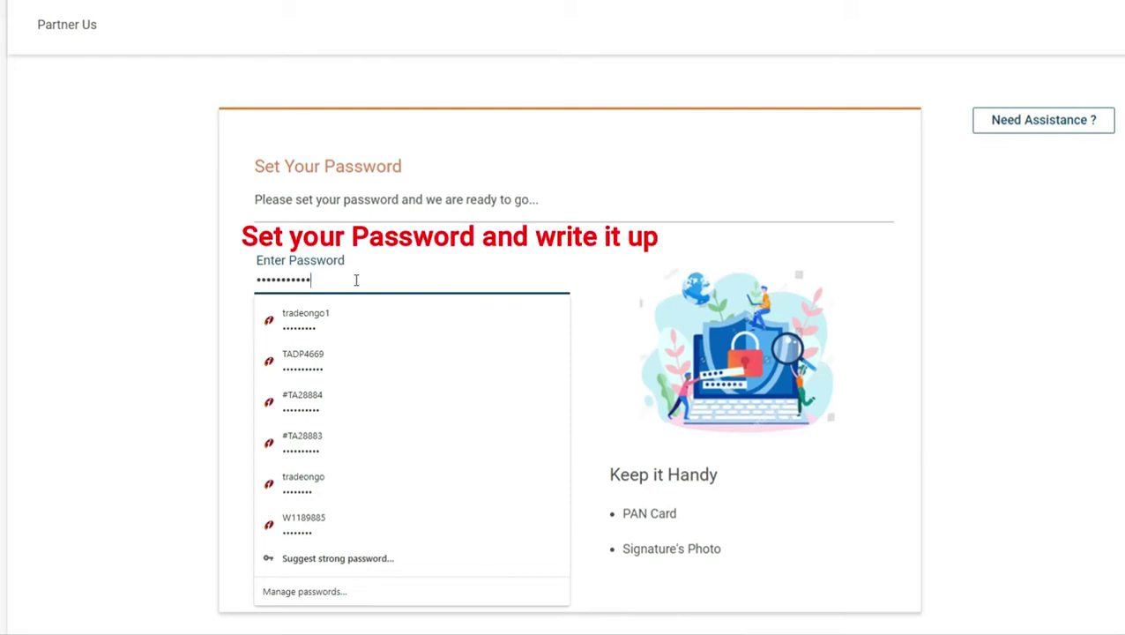
click(128, 361)
click(297, 346)
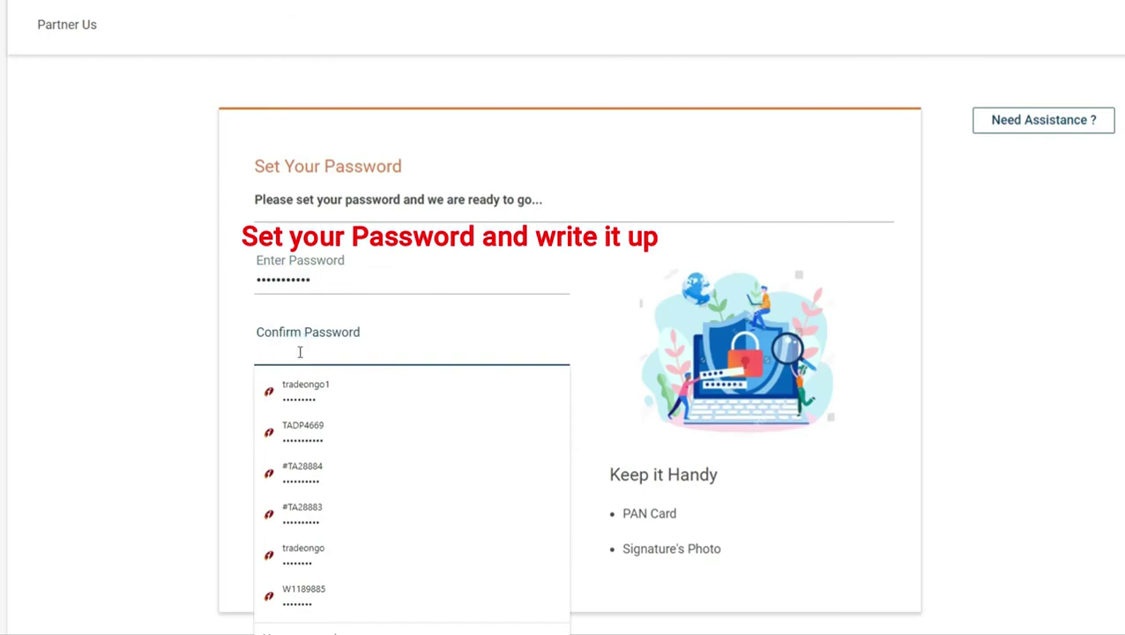
text(••••••••)
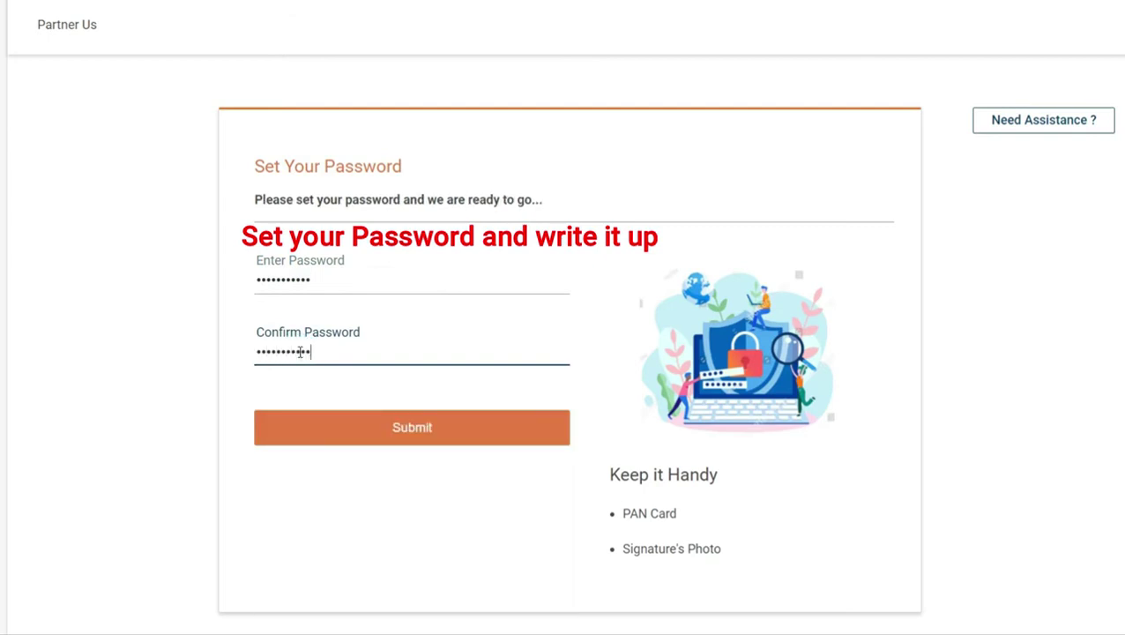
click(467, 429)
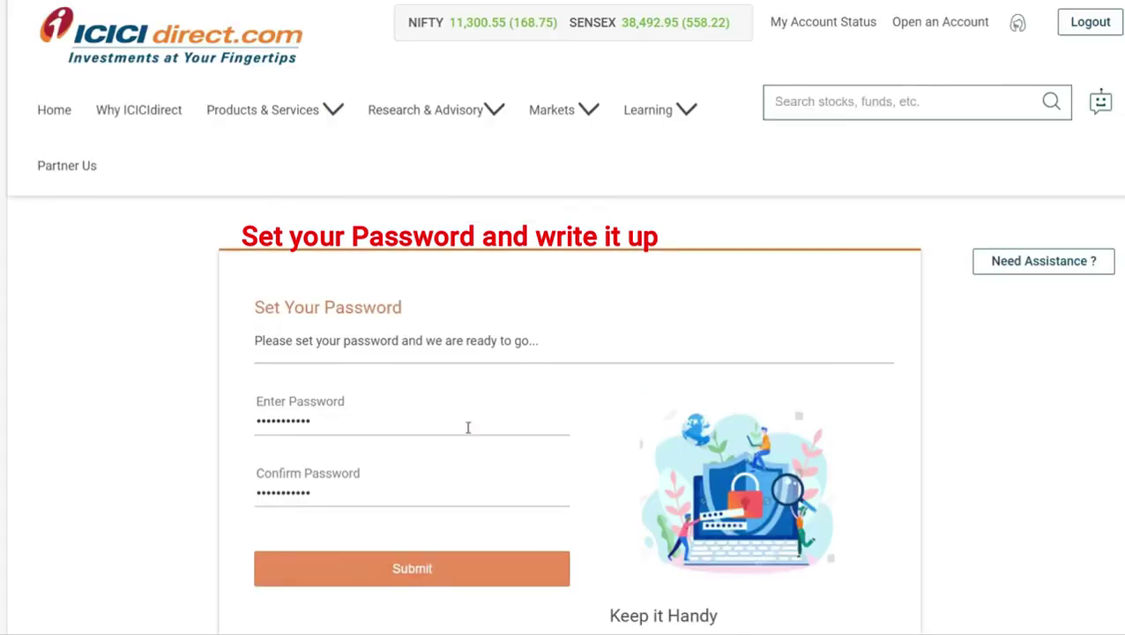
- Submit the password, then continue under Any Other Bank Account to link a non-ICICI bank
click(435, 558)
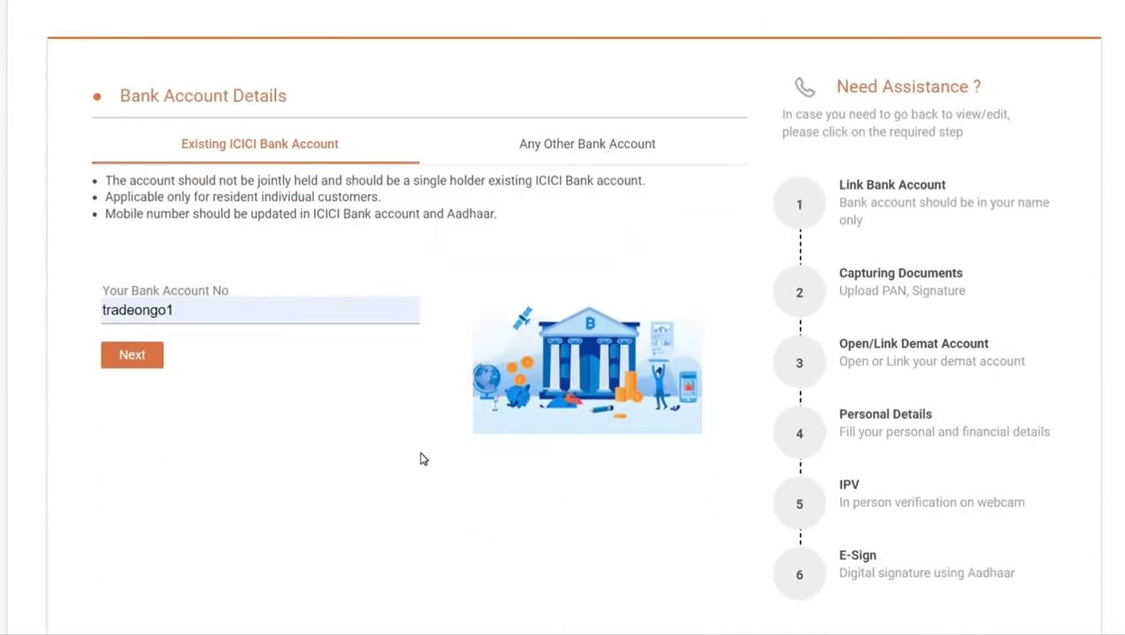
scroll(271, 410, up, 3)
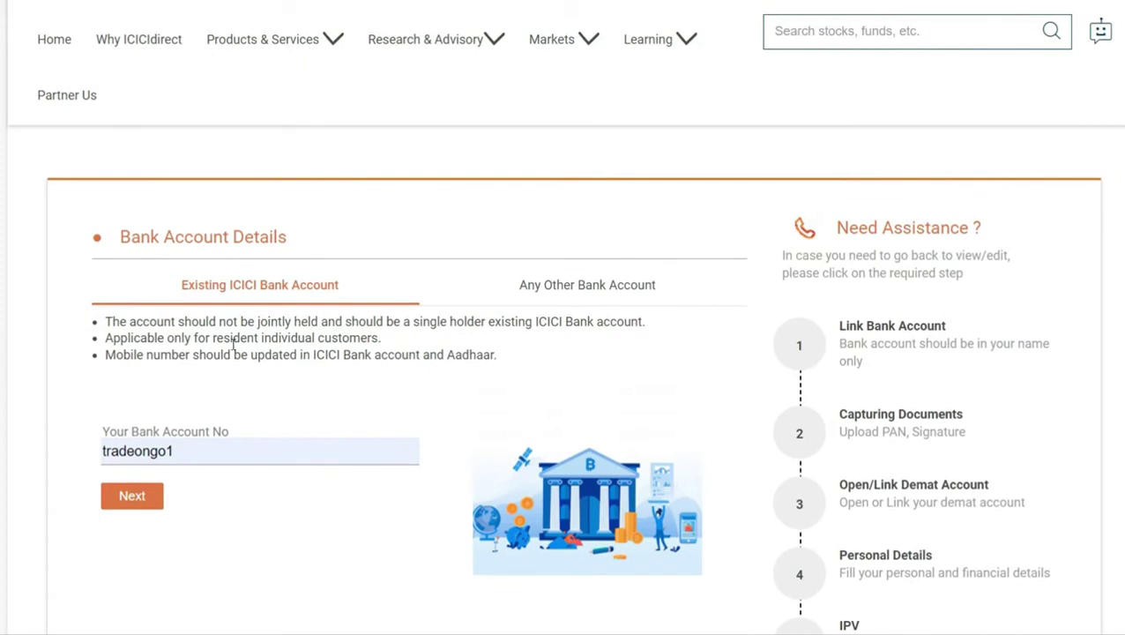
click(619, 295)
scroll(590, 331, down, 3)
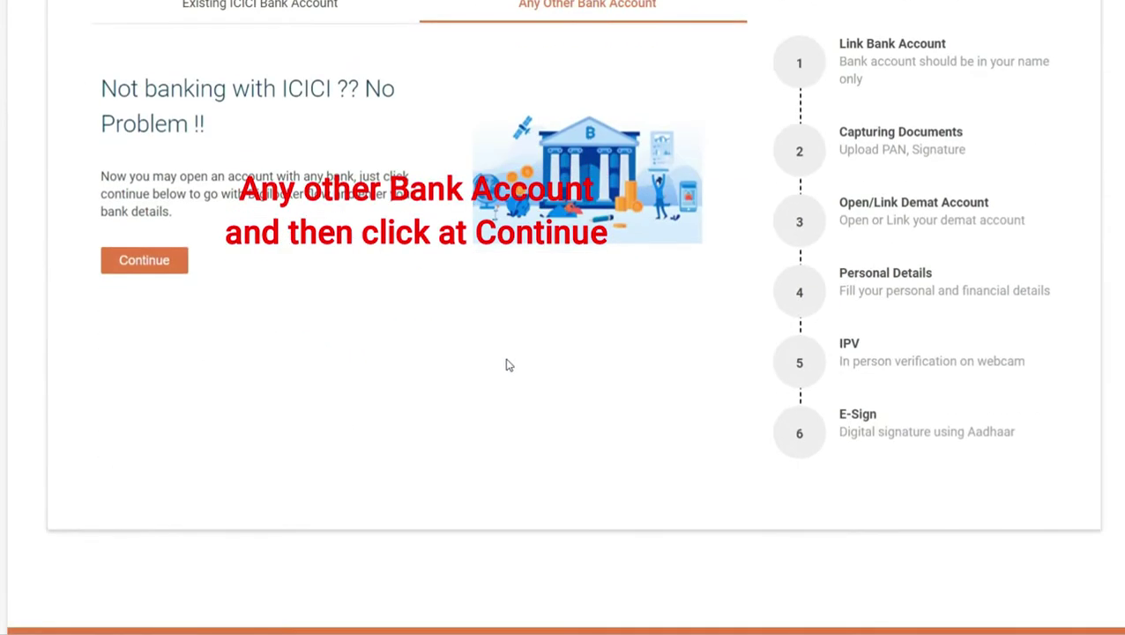
scroll(340, 309, up, 2)
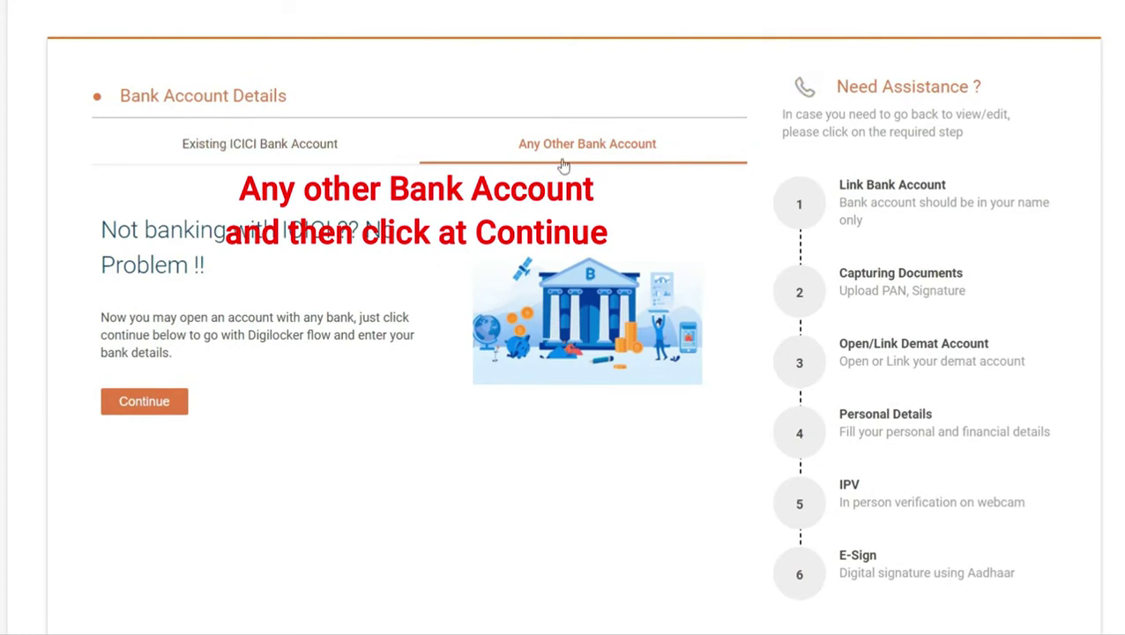
scroll(520, 295, down, 1)
click(146, 342)
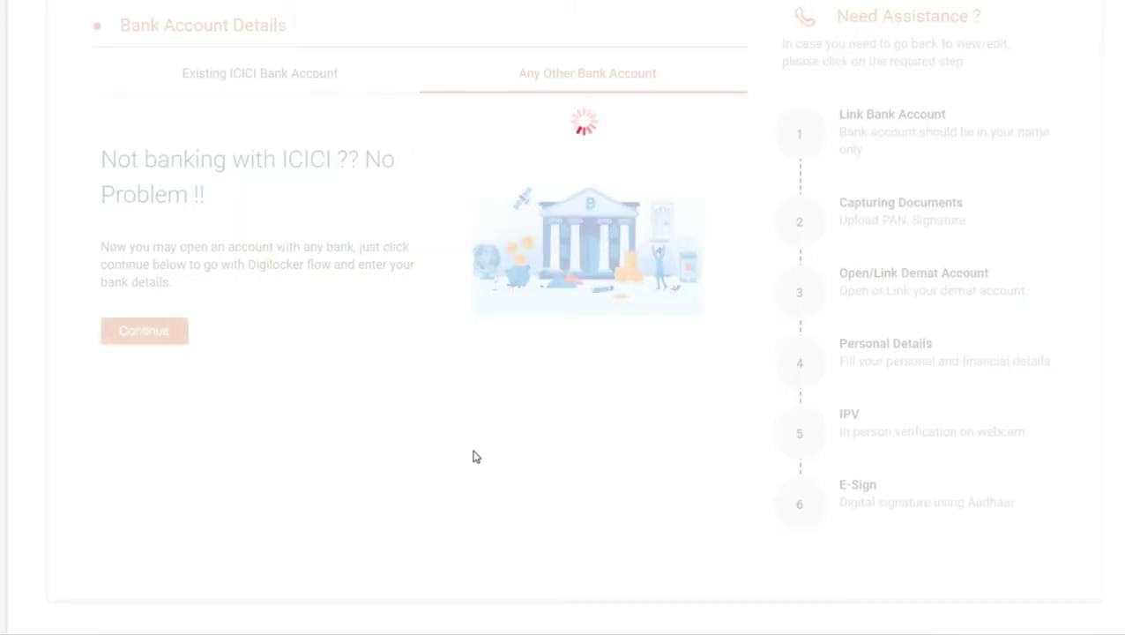
- Select 'I am new to DigiLocker - Register now' and accept the Consent dialog
click(96, 518)
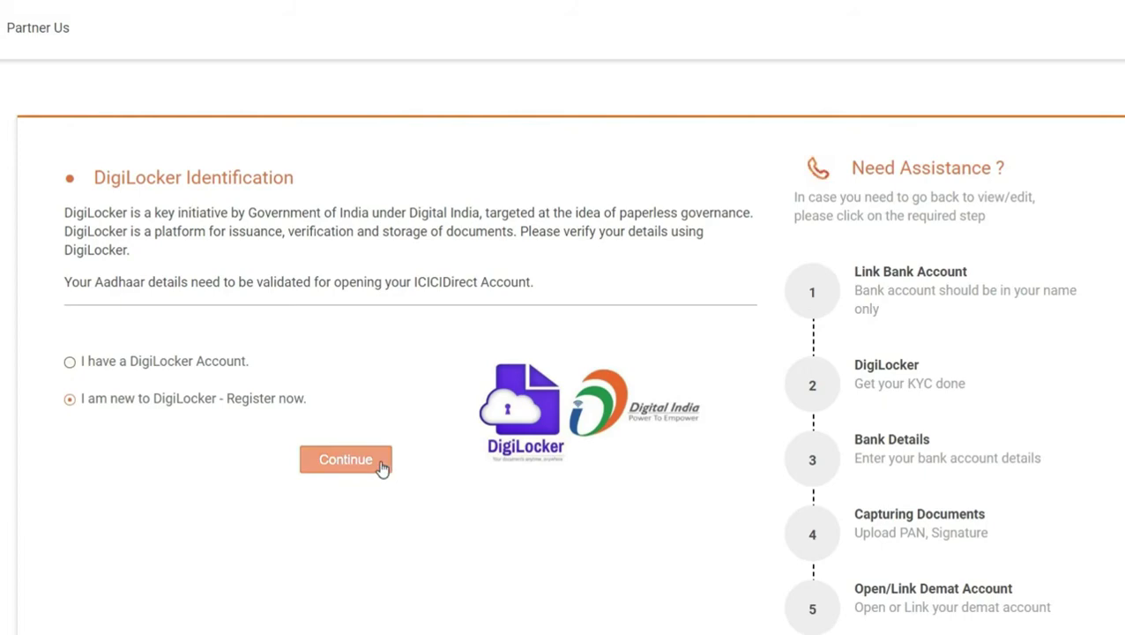
click(382, 467)
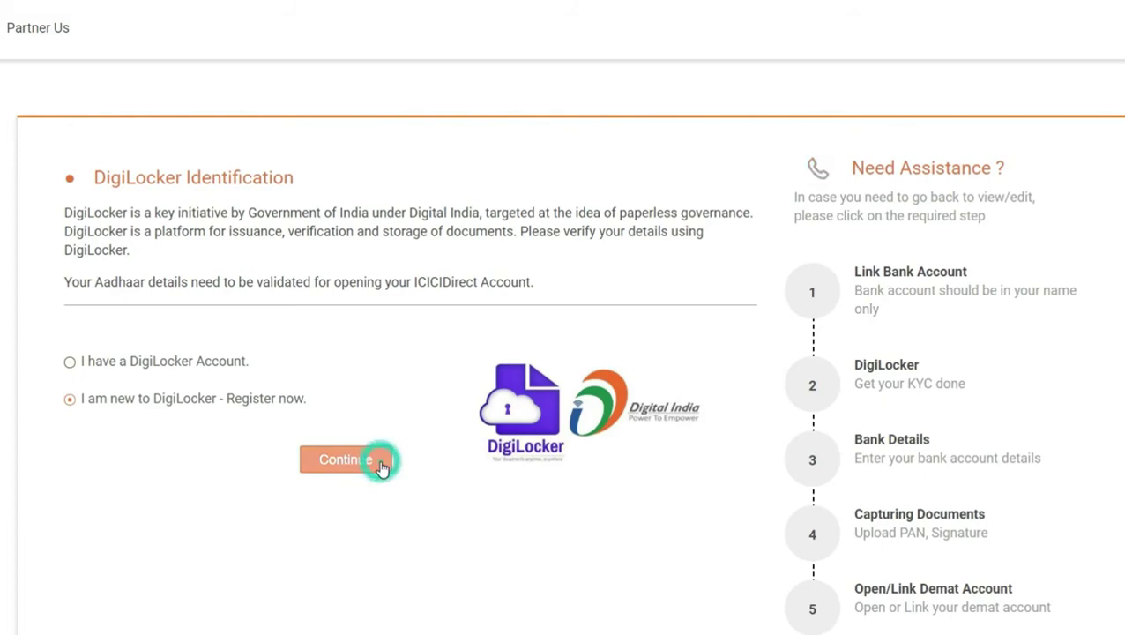
scroll(500, 472, down, 2)
scroll(498, 470, down, 2)
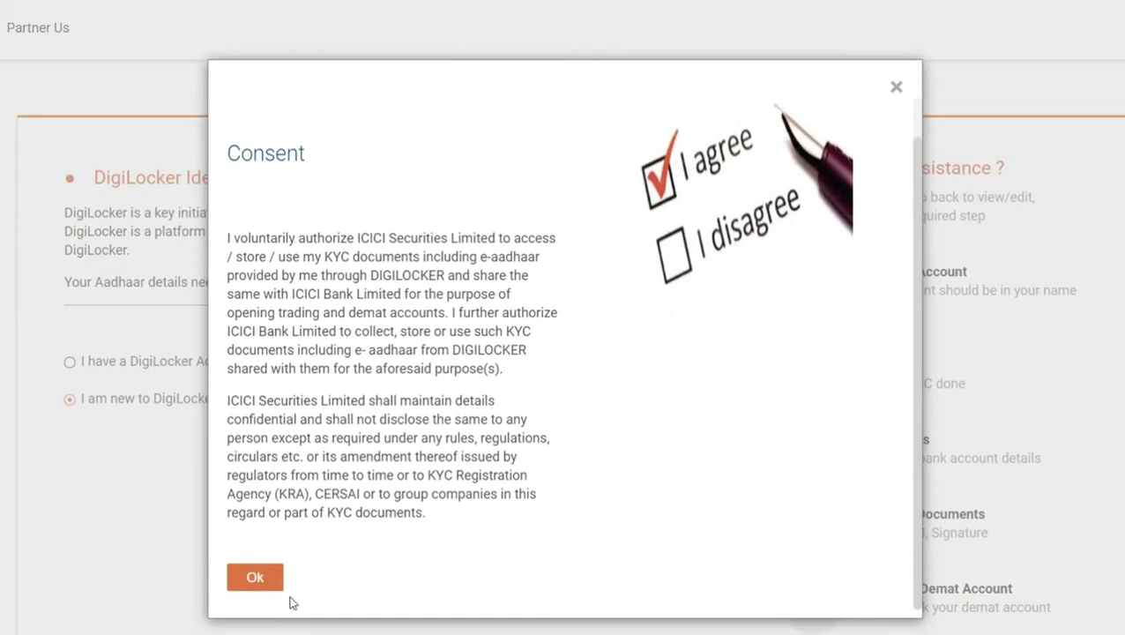
click(269, 586)
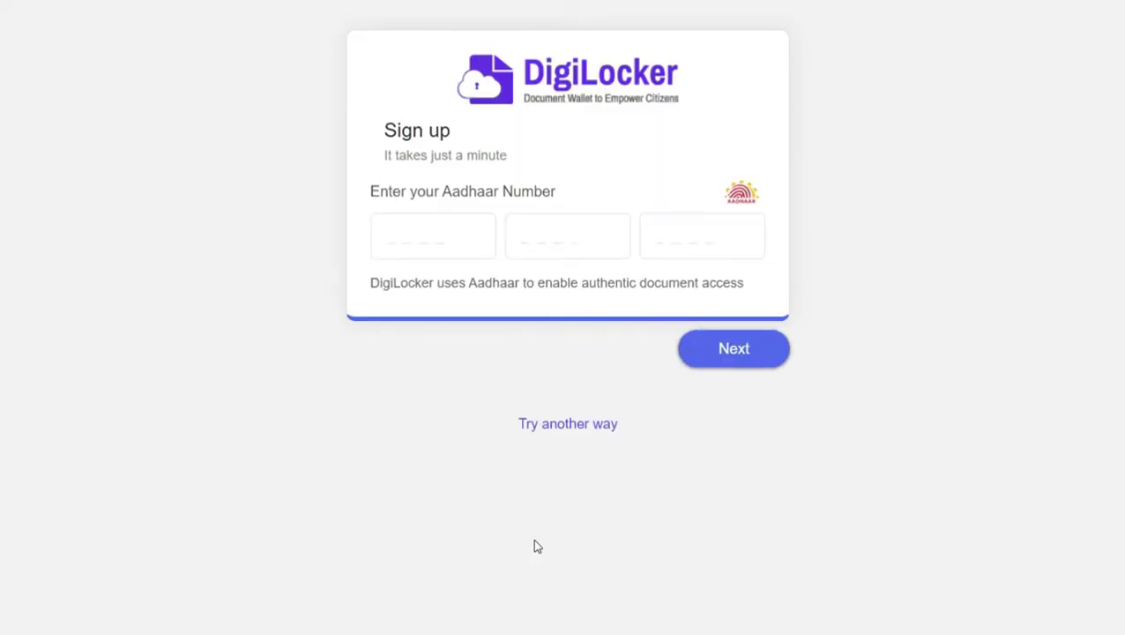
- Sign up on DigiLocker with the Aadhaar number and its 6-digit OTP, then allow ICICI Securities access
click(455, 228)
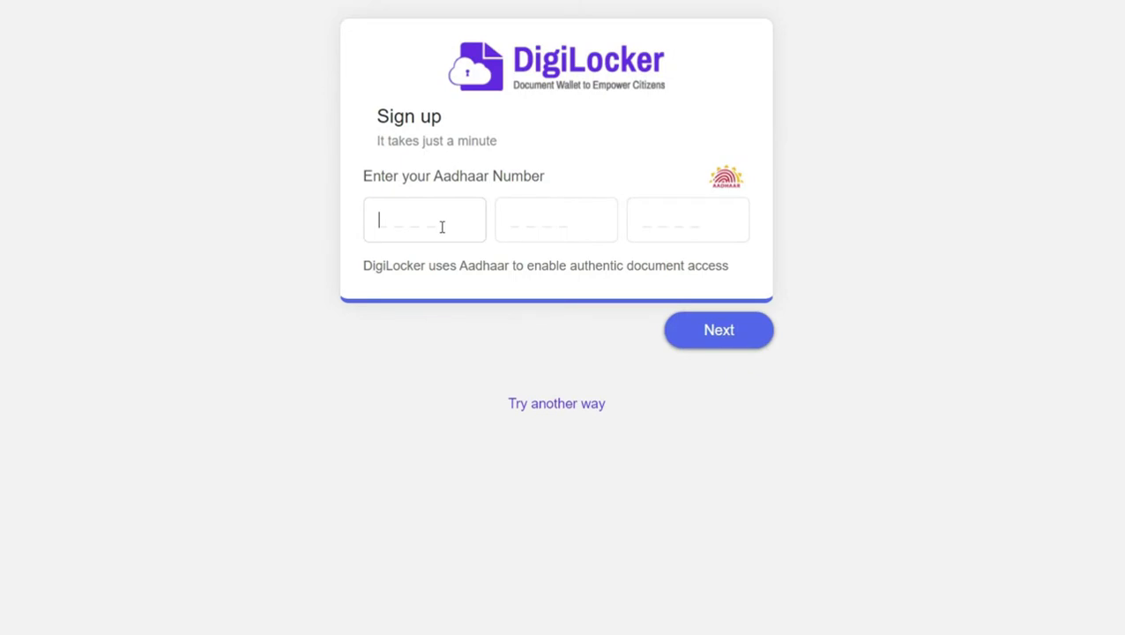
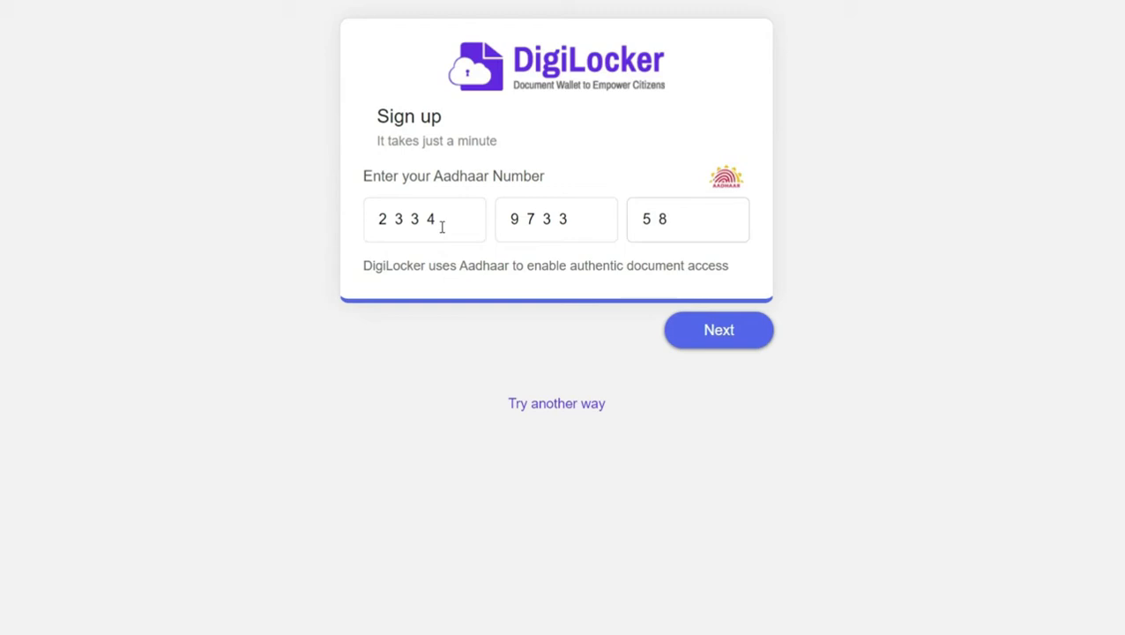
click(723, 331)
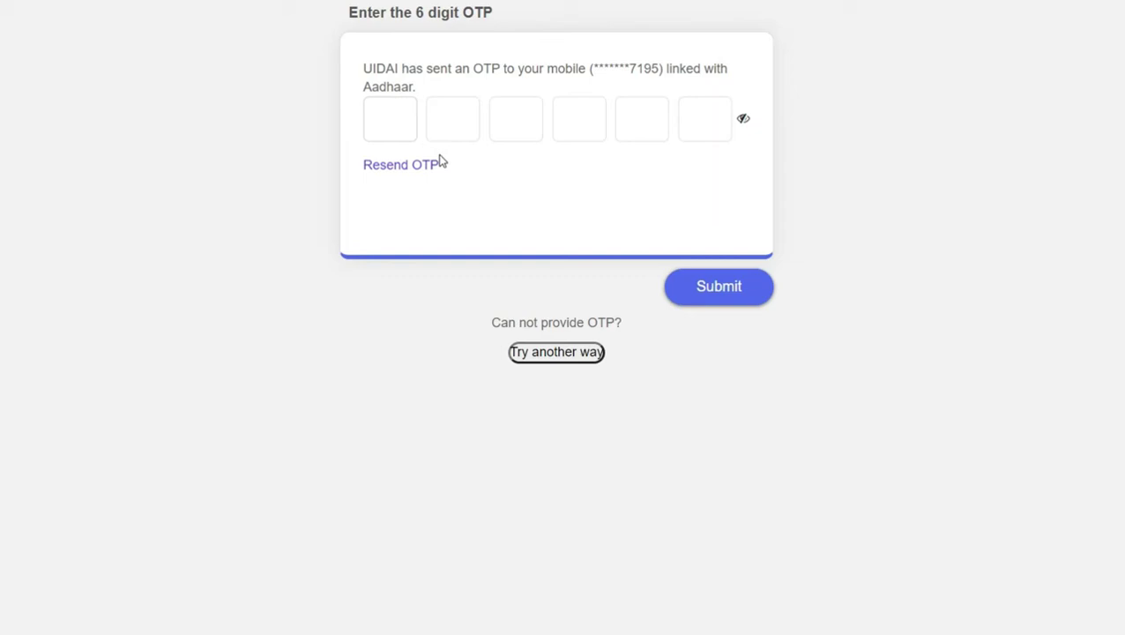
text(1)
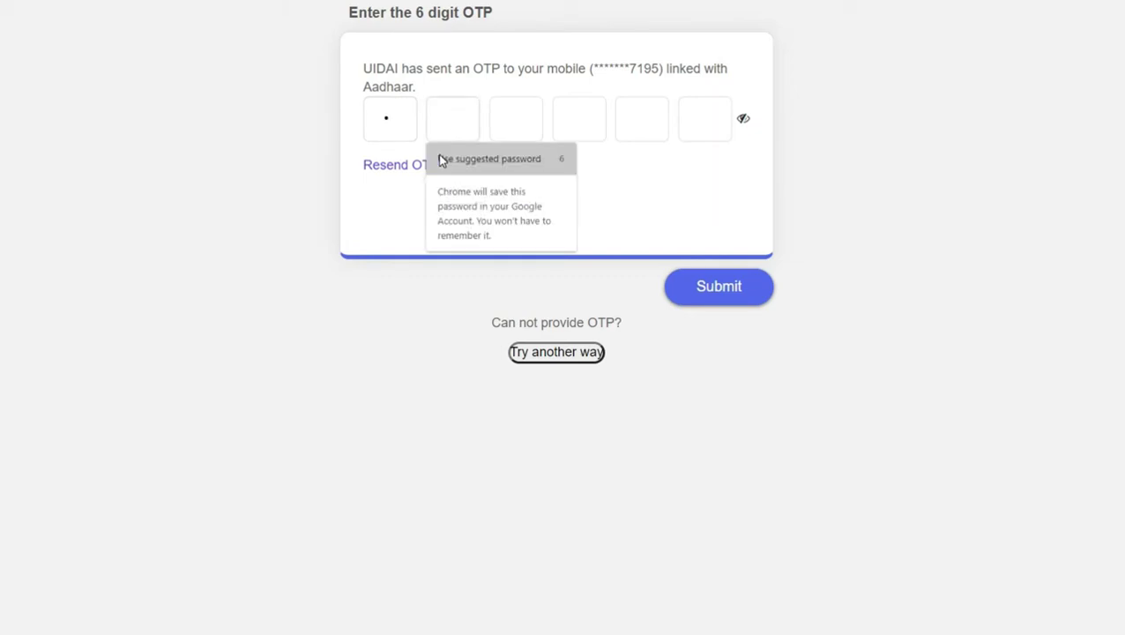
text(234)
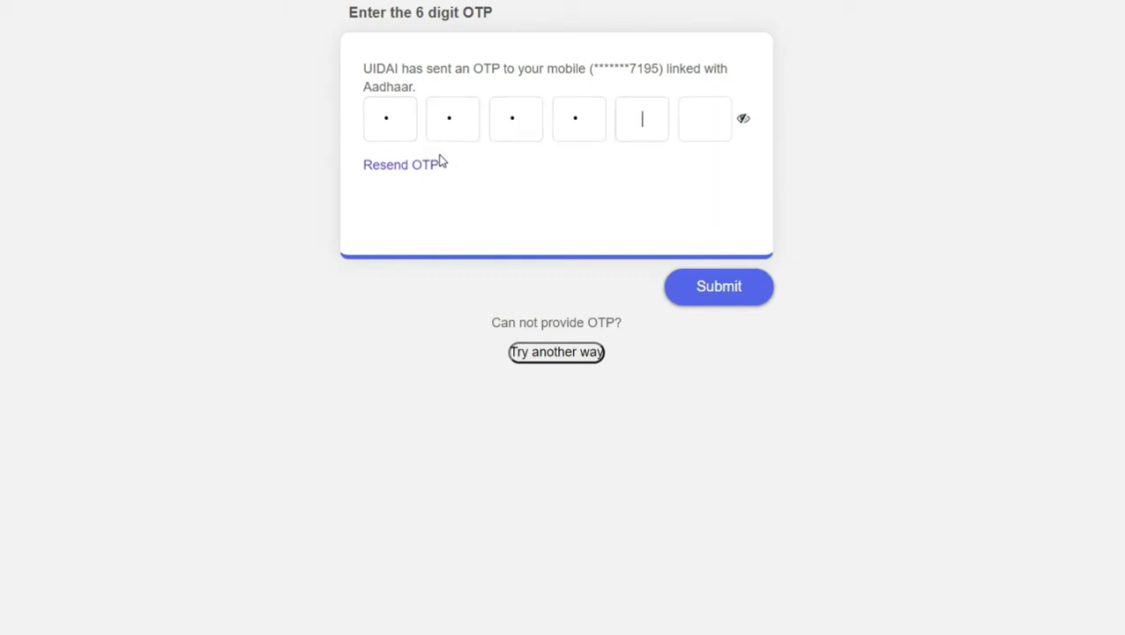
text(56)
click(727, 294)
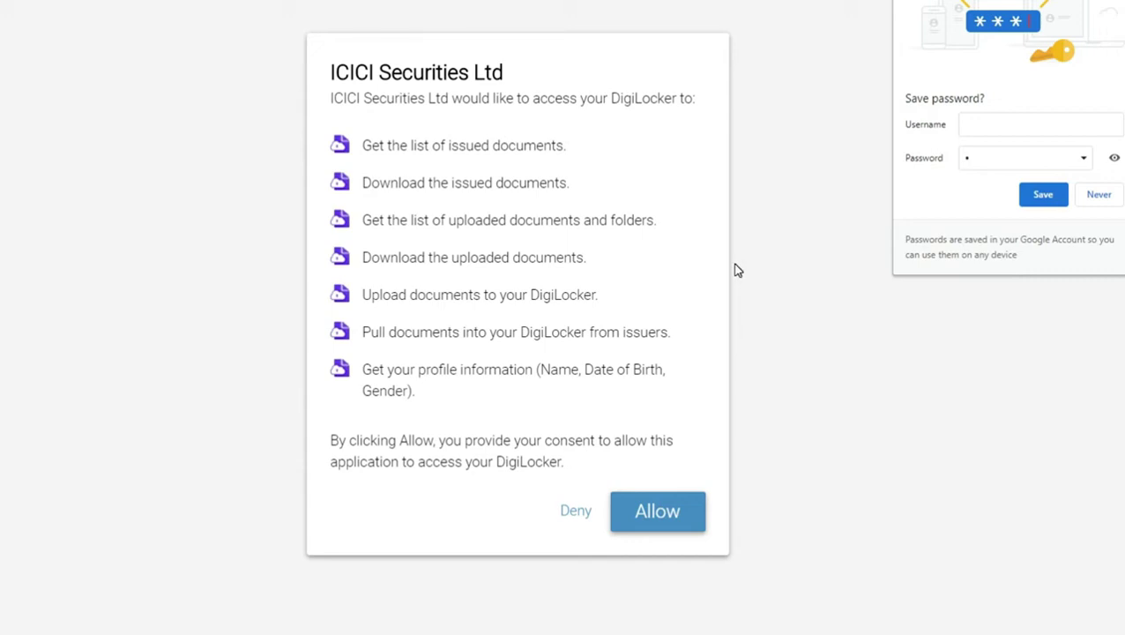
click(681, 520)
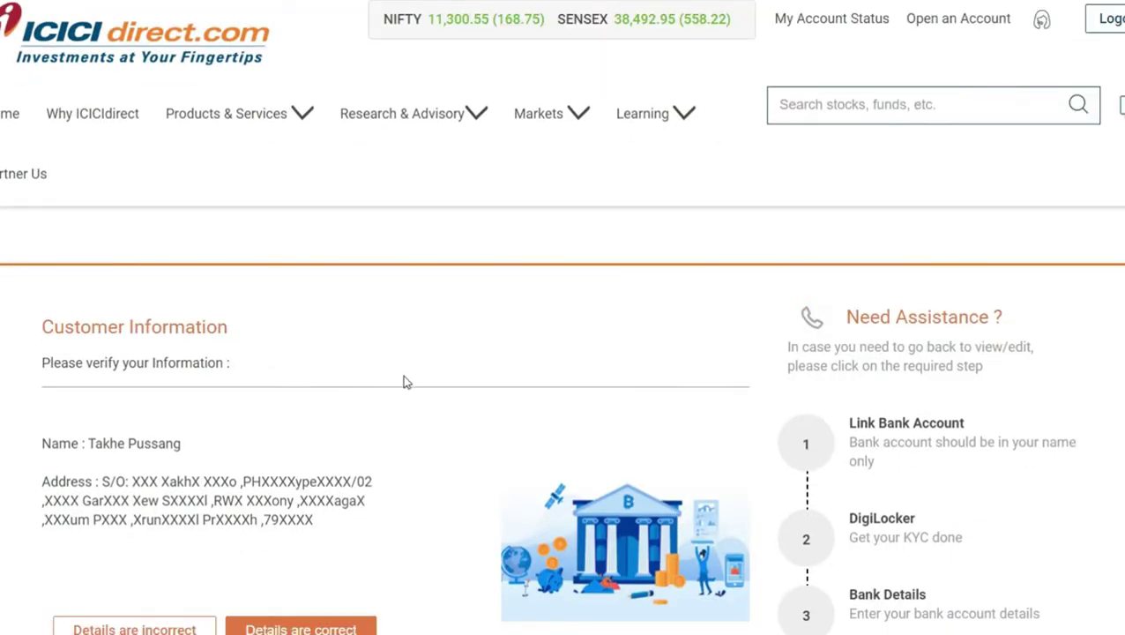
- Confirm the fetched Customer Information with 'Details are correct'
scroll(406, 388, down, 3)
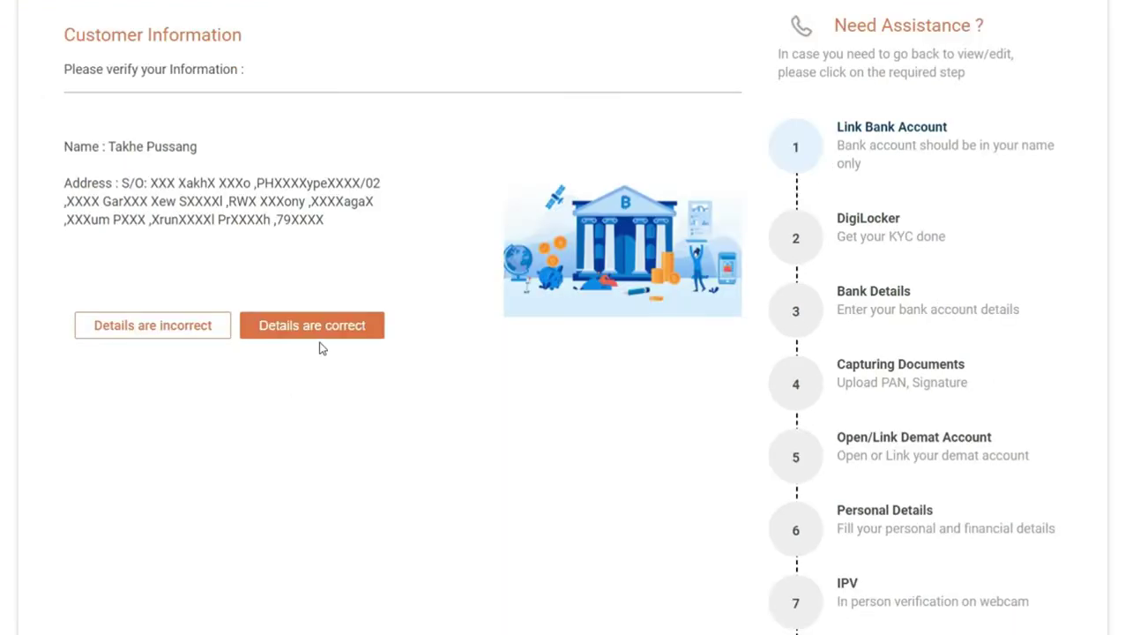
click(321, 404)
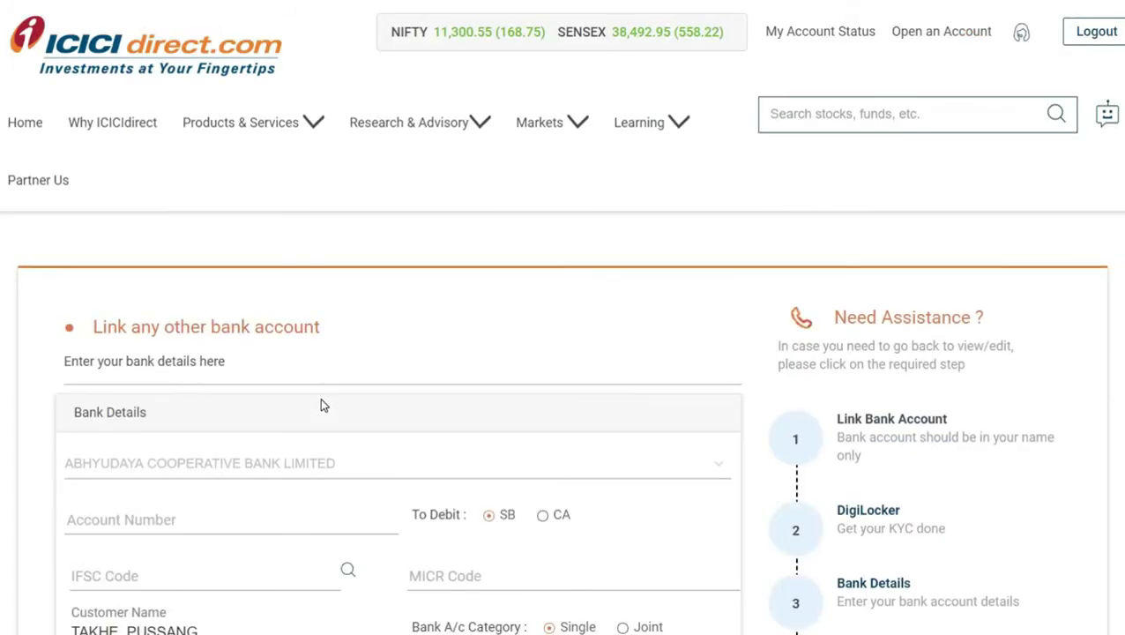
- Select STATE BANK OF INDIA as the bank and enter the bank account number
scroll(291, 384, down, 3)
click(125, 165)
drag(733, 236, 725, 429)
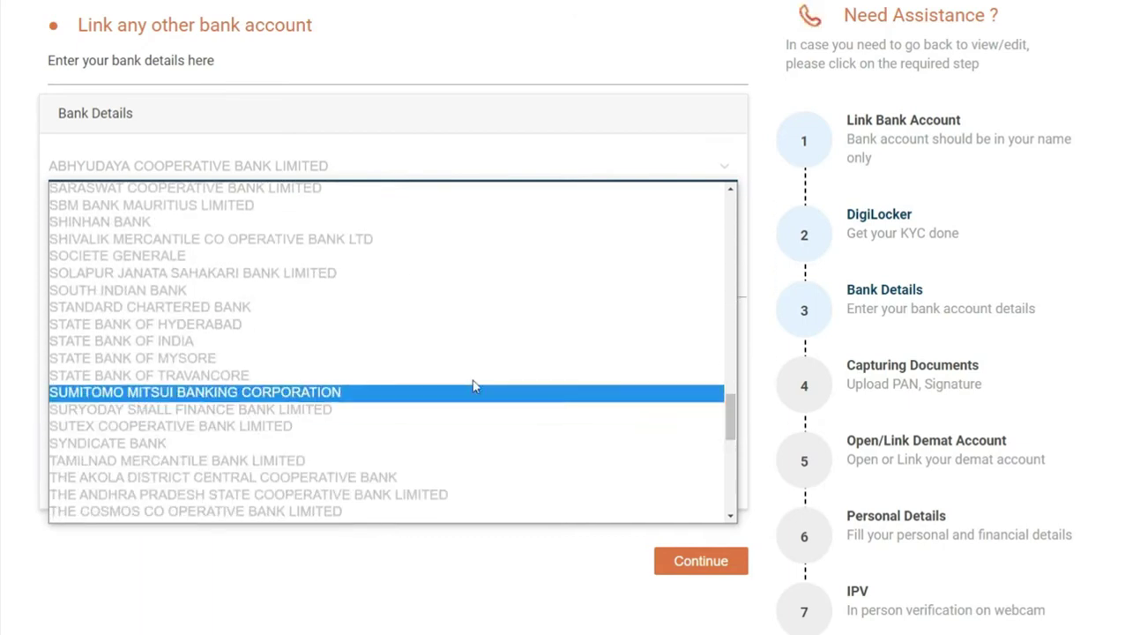
click(149, 341)
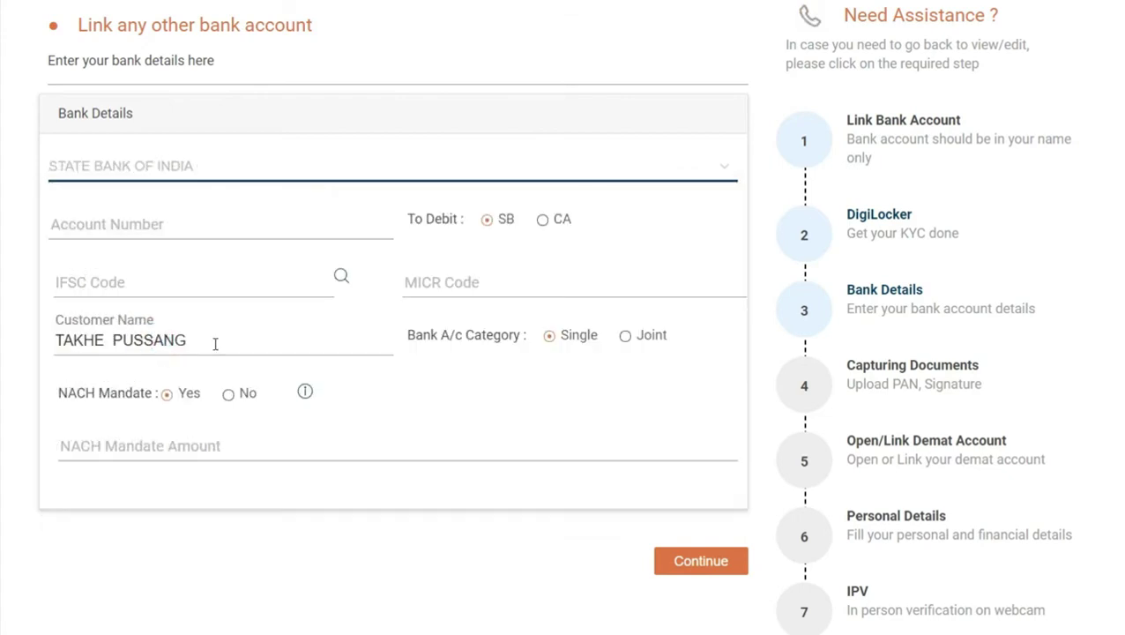
click(101, 226)
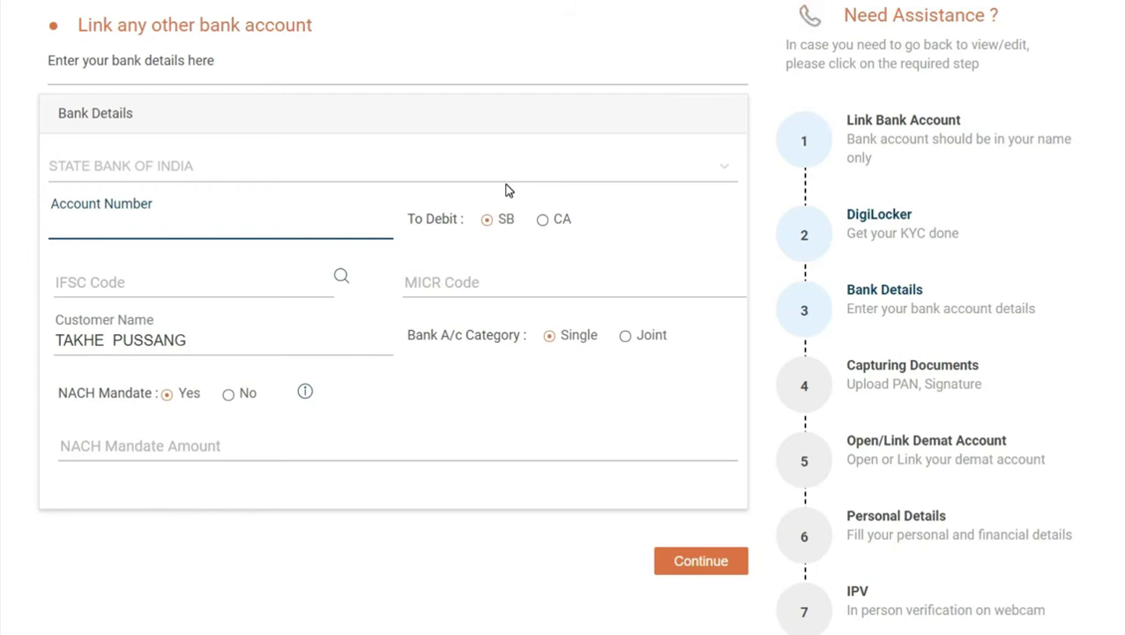
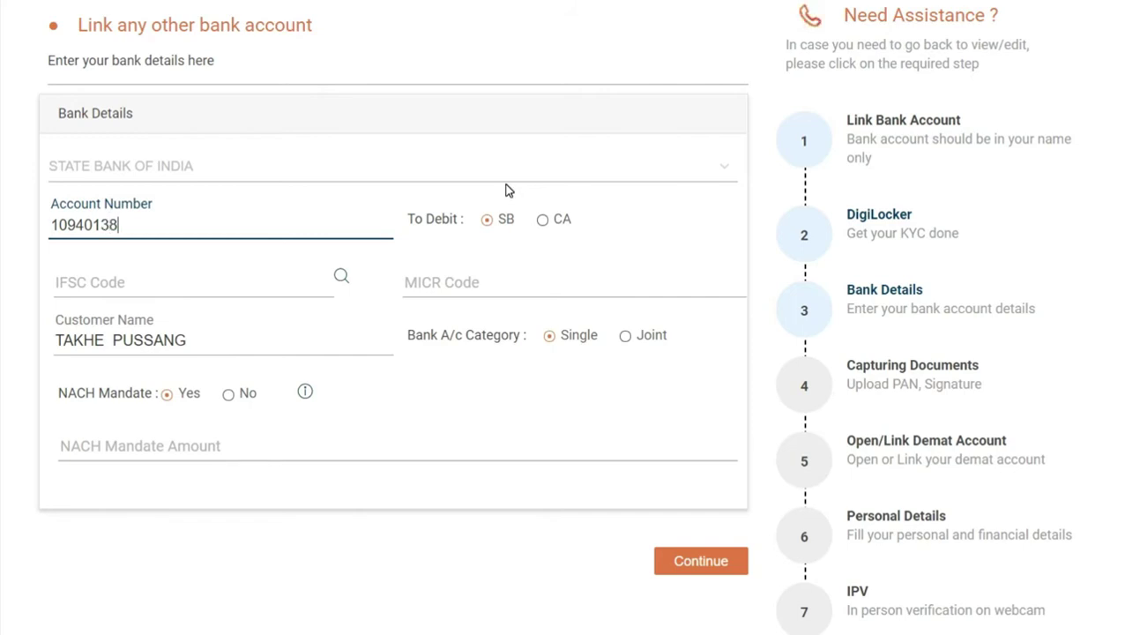
click(153, 284)
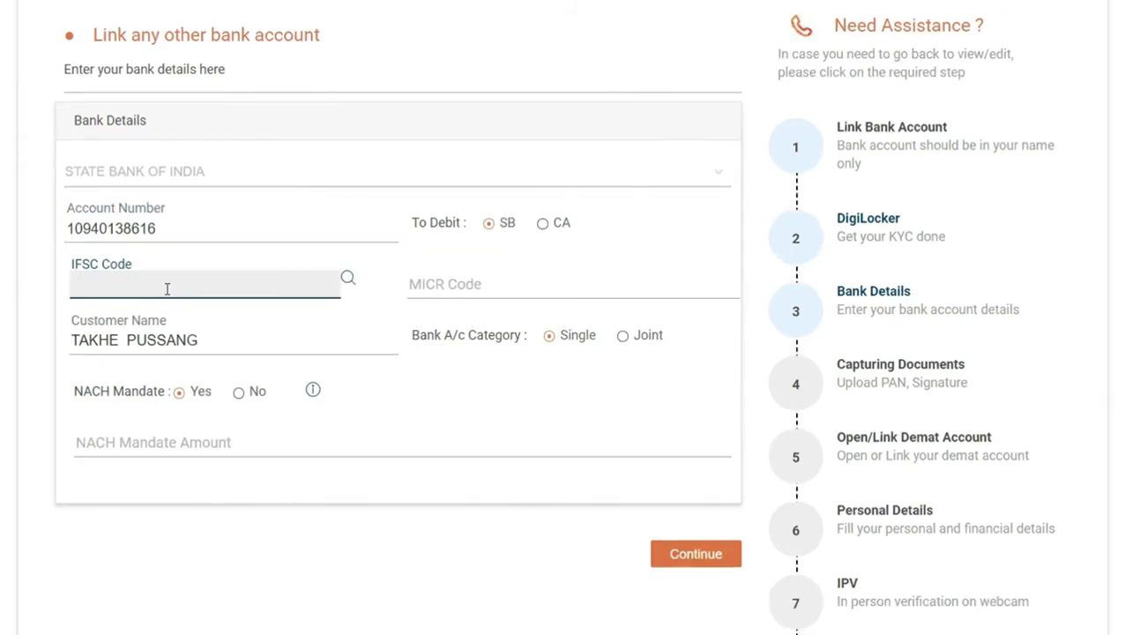
- In the IFSC lookup, choose ARUNACHAL PRADESH as state and ITANAGAR as city
click(348, 280)
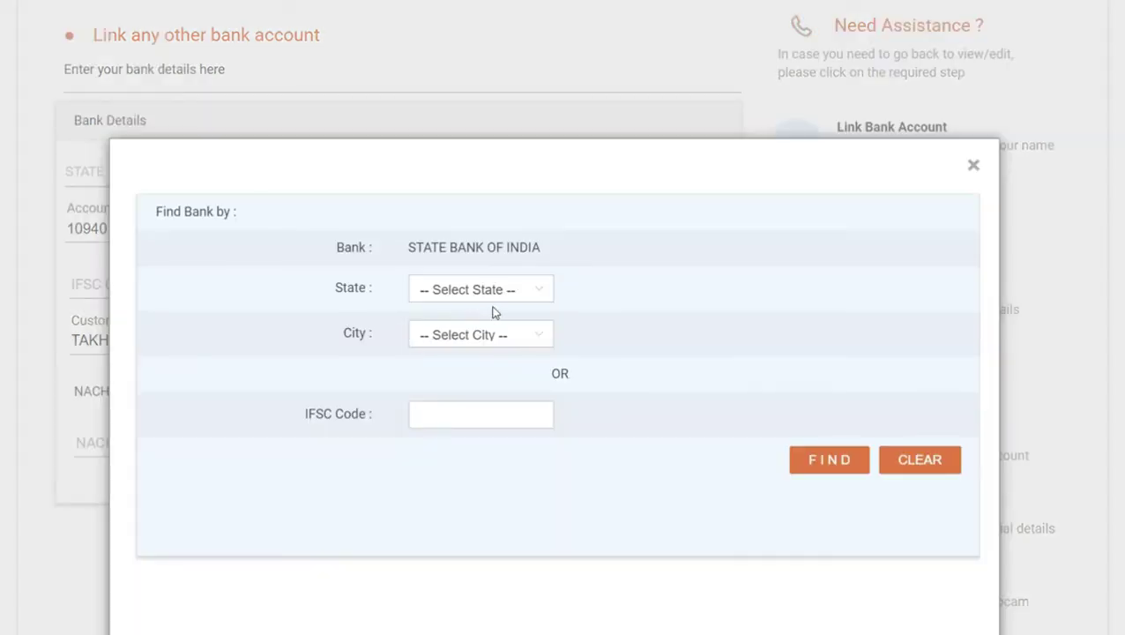
click(525, 289)
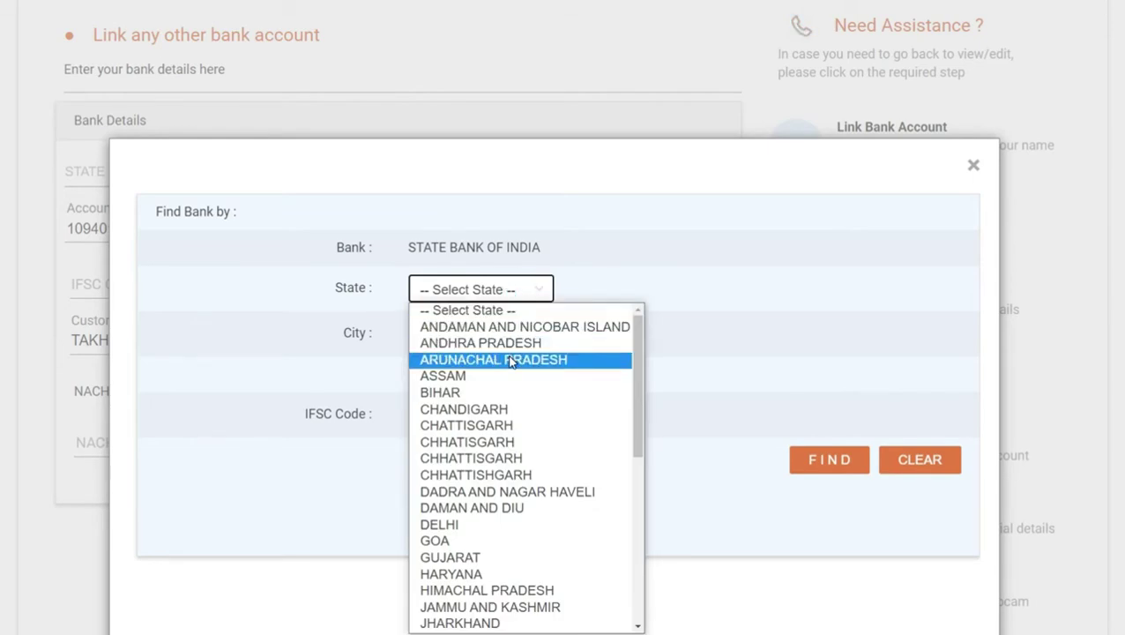
click(509, 359)
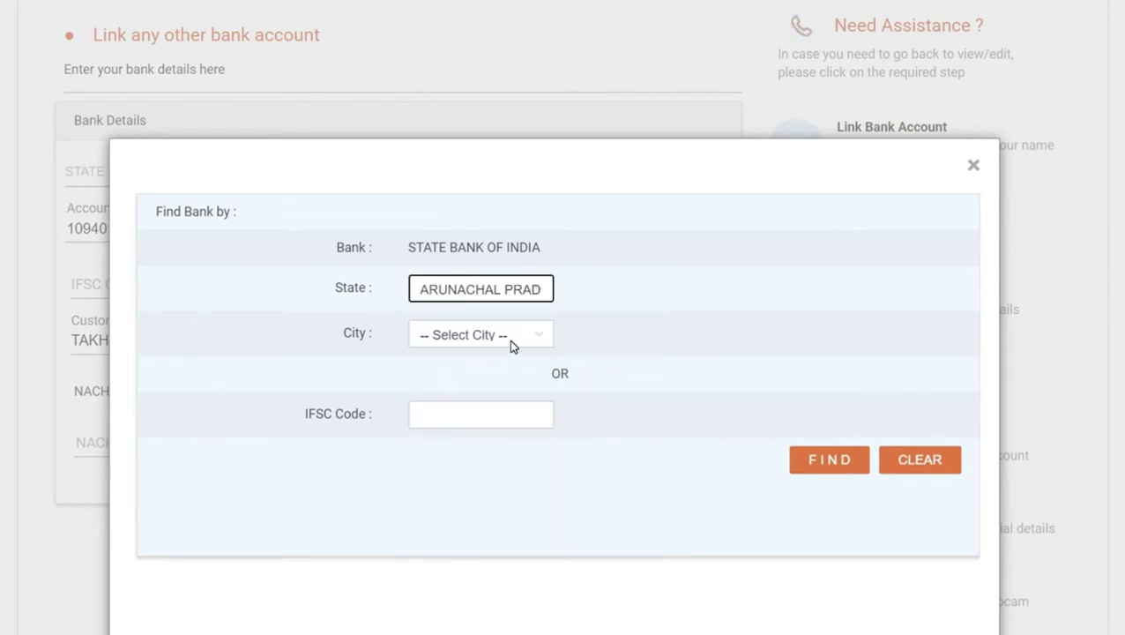
click(510, 339)
scroll(494, 520, down, 4)
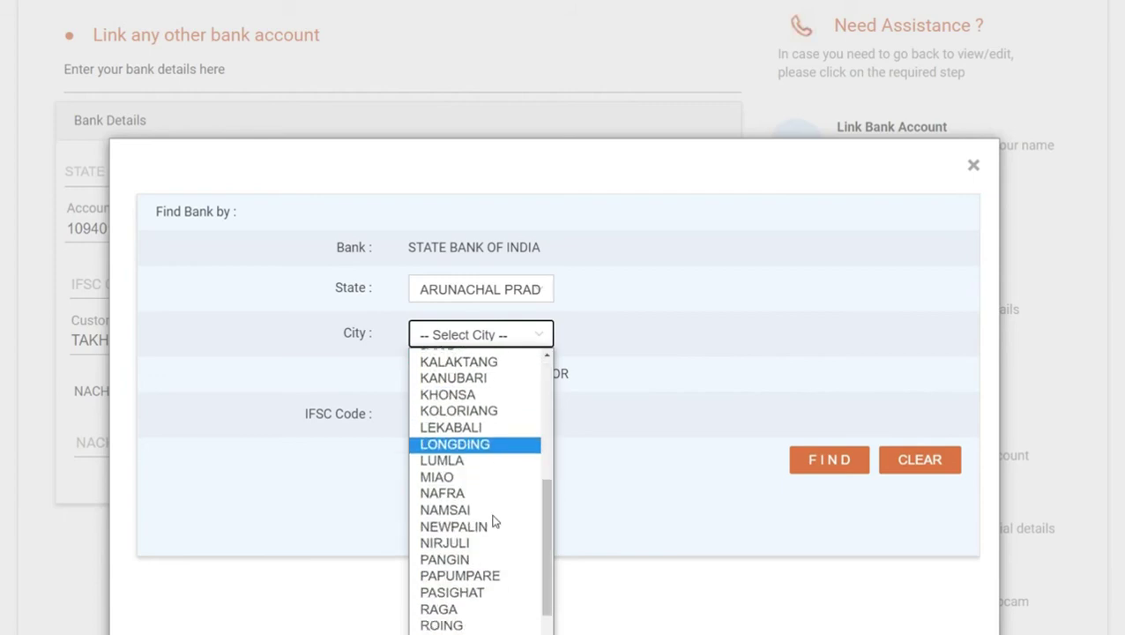
scroll(480, 494, up, 3)
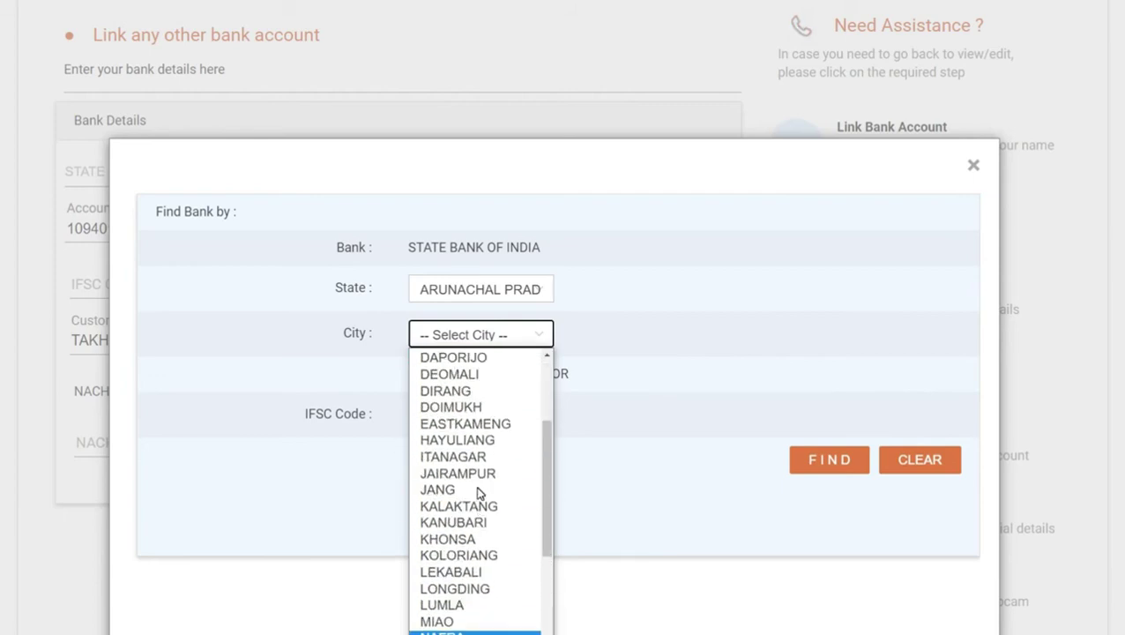
click(447, 452)
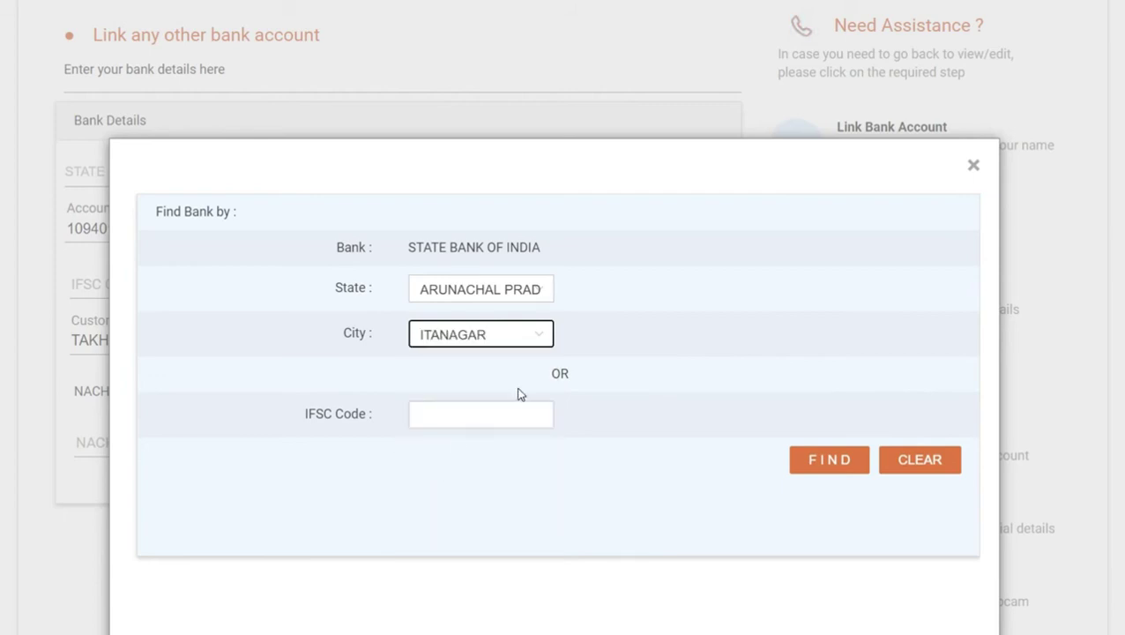
- Search branches and apply the ITANAGAR branch, filling IFSC SBIN0006091 and MICR 791002002
click(485, 409)
click(831, 265)
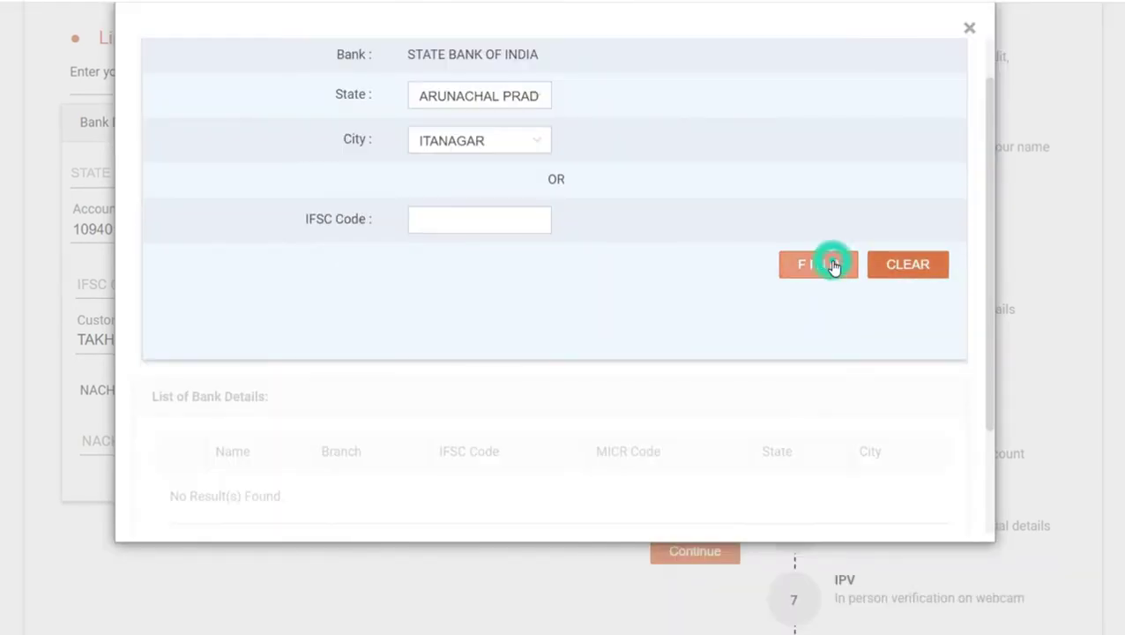
scroll(534, 406, down, 2)
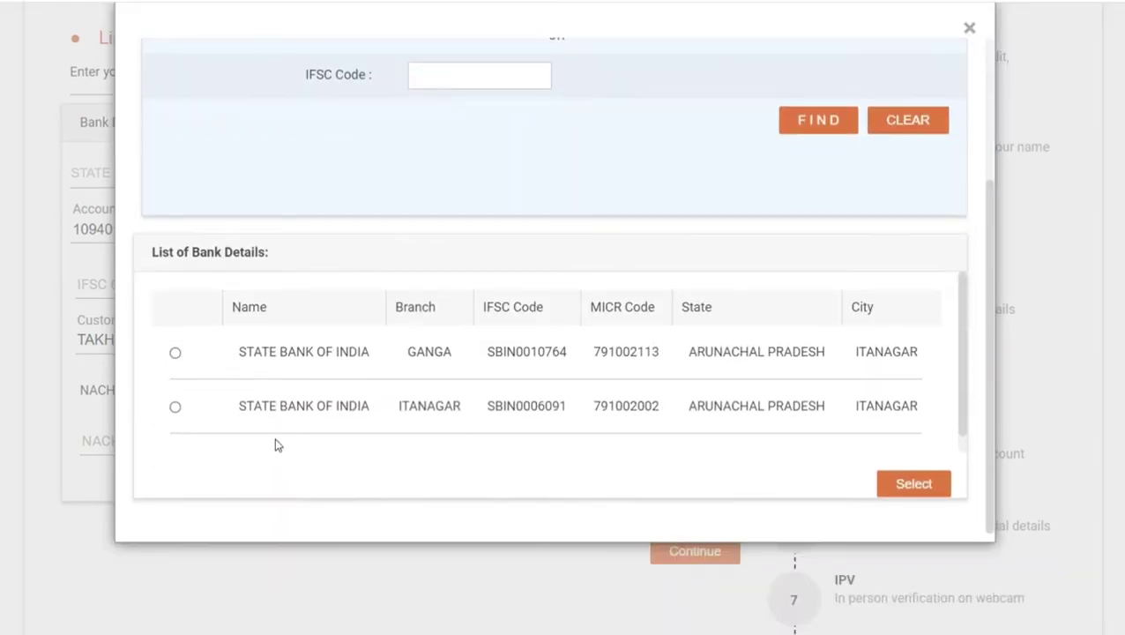
click(174, 406)
click(924, 482)
- Set NACH Mandate to No and submit the bank details to reach Capturing Documents
scroll(492, 425, down, 1)
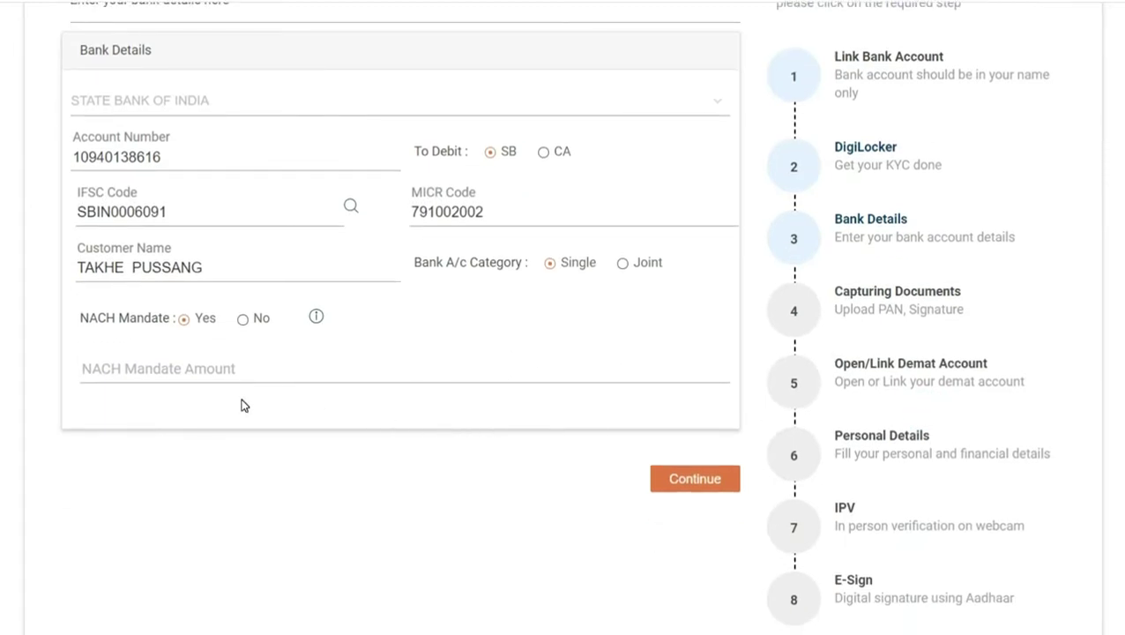
scroll(244, 405, down, 2)
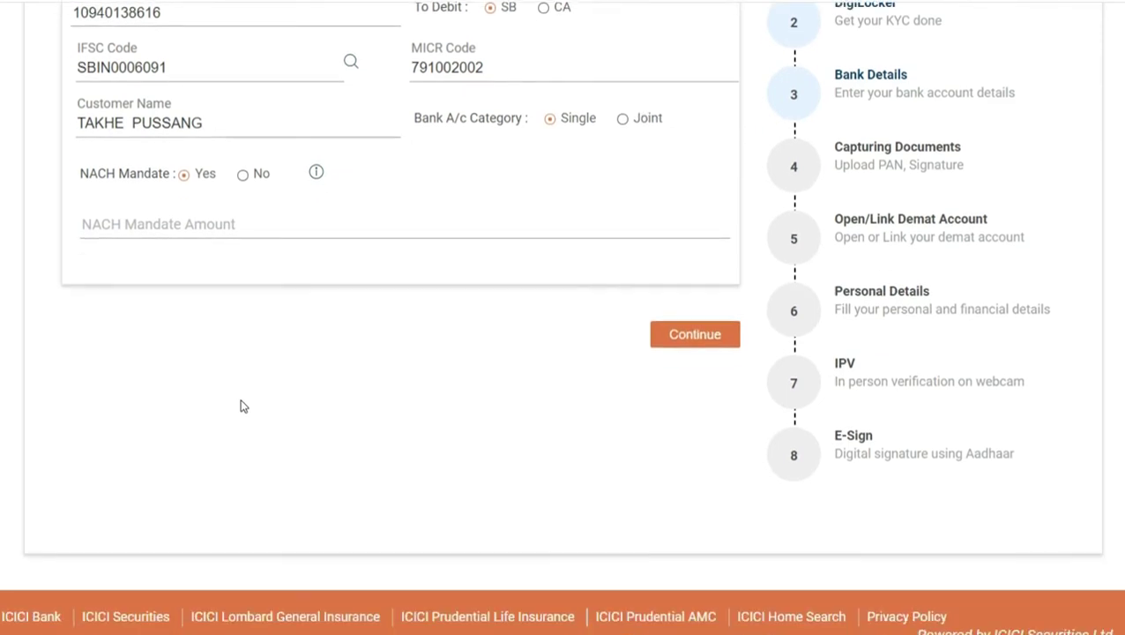
scroll(244, 405, up, 2)
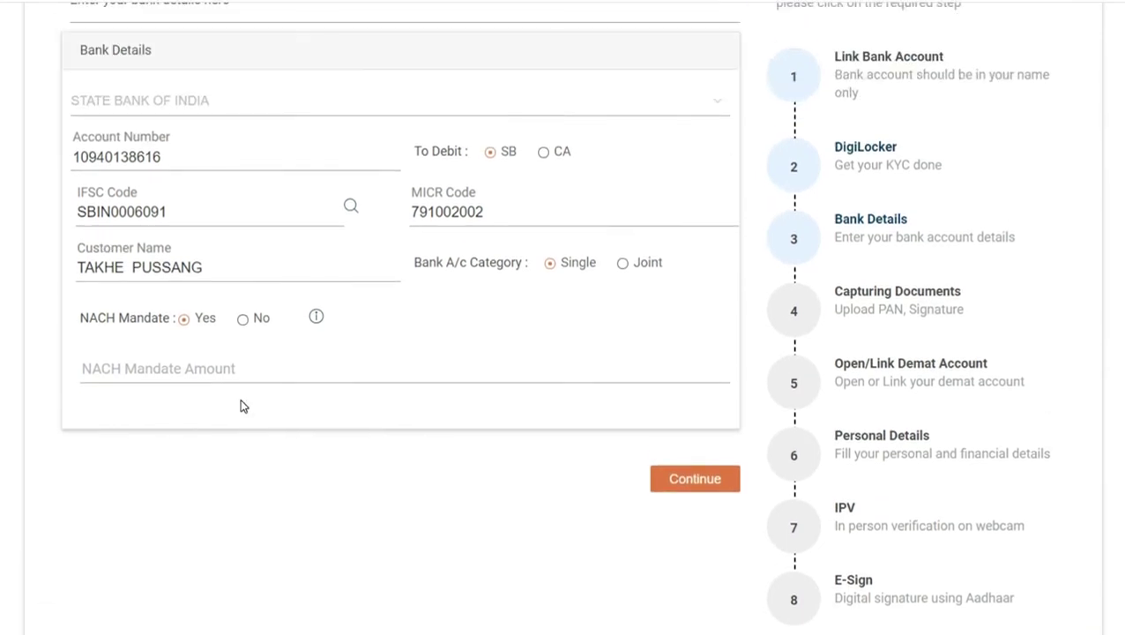
click(242, 318)
scroll(421, 470, up, 1)
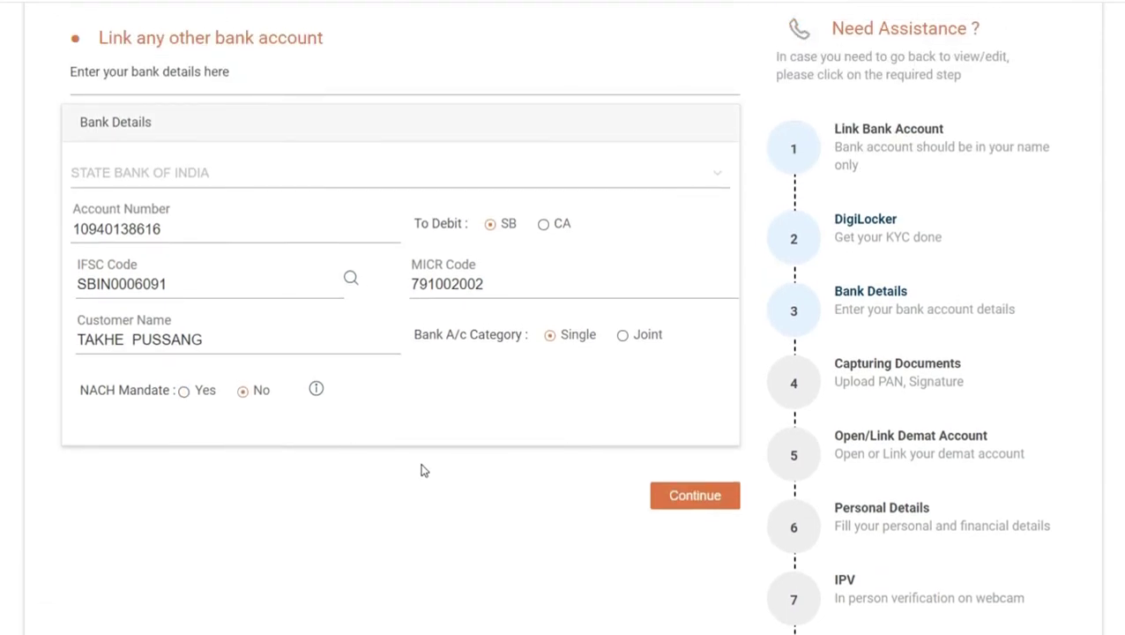
scroll(421, 470, up, 1)
scroll(420, 469, down, 3)
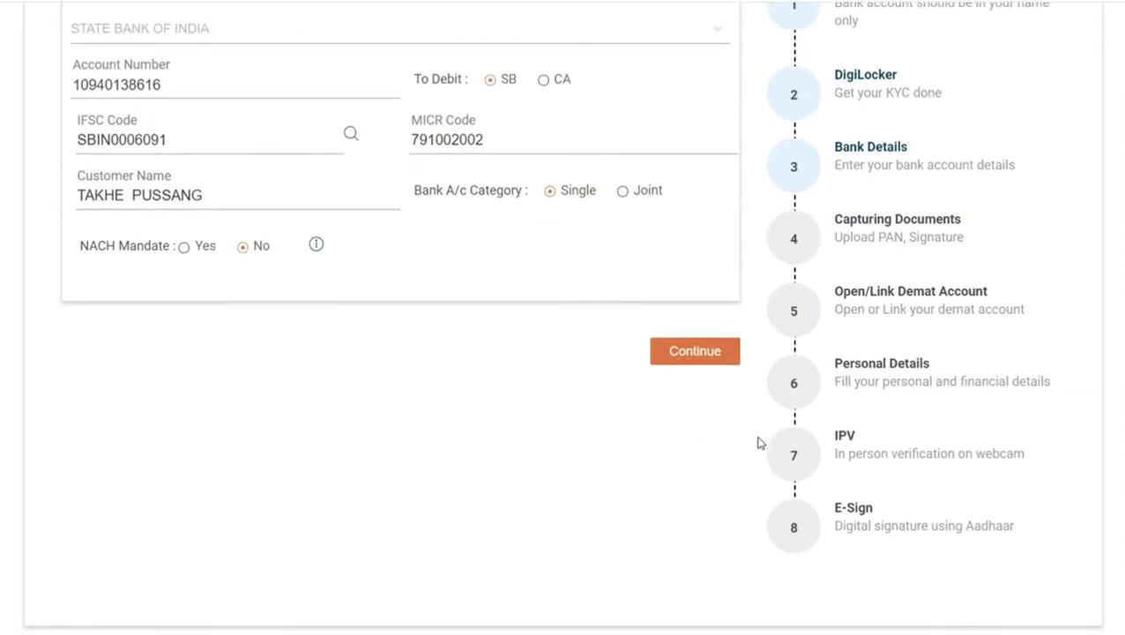
click(721, 357)
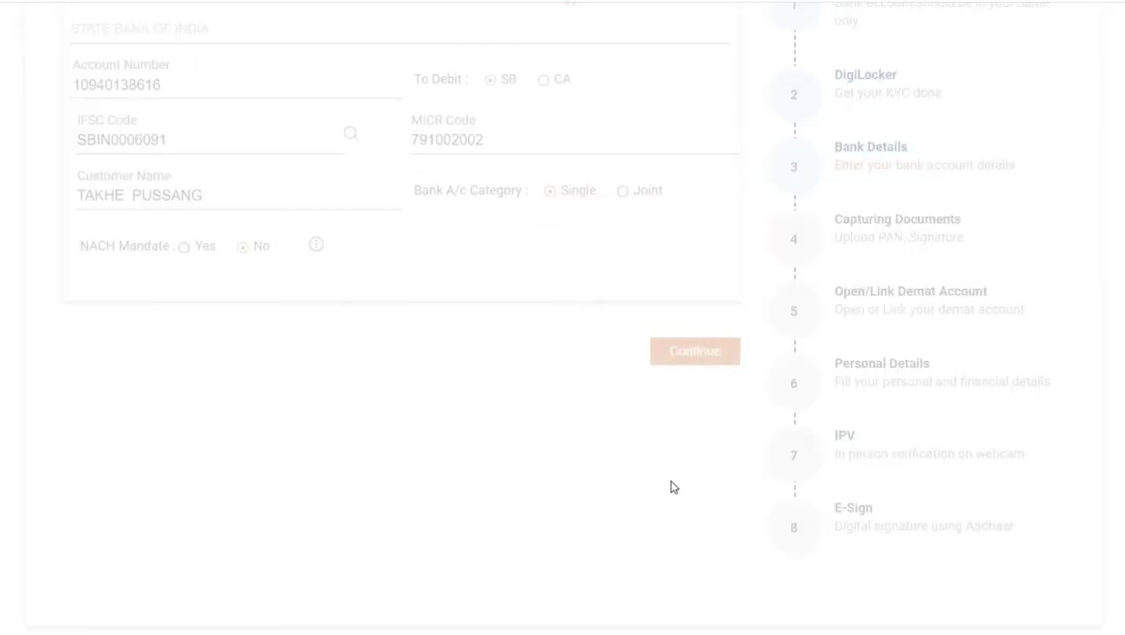
scroll(670, 486, up, 2)
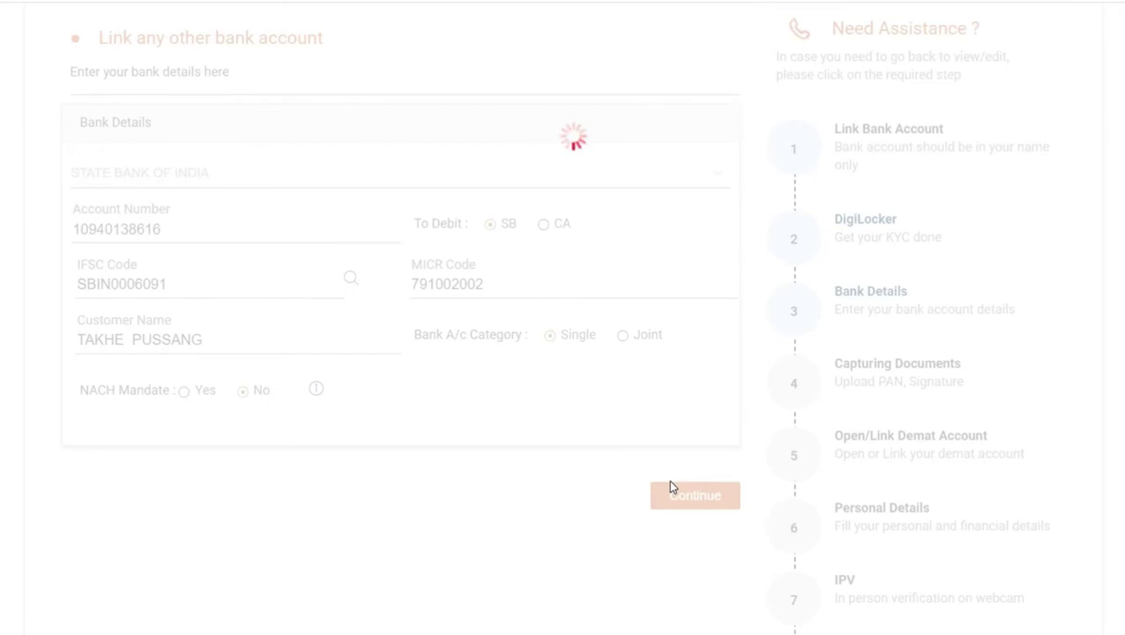
scroll(668, 487, down, 1)
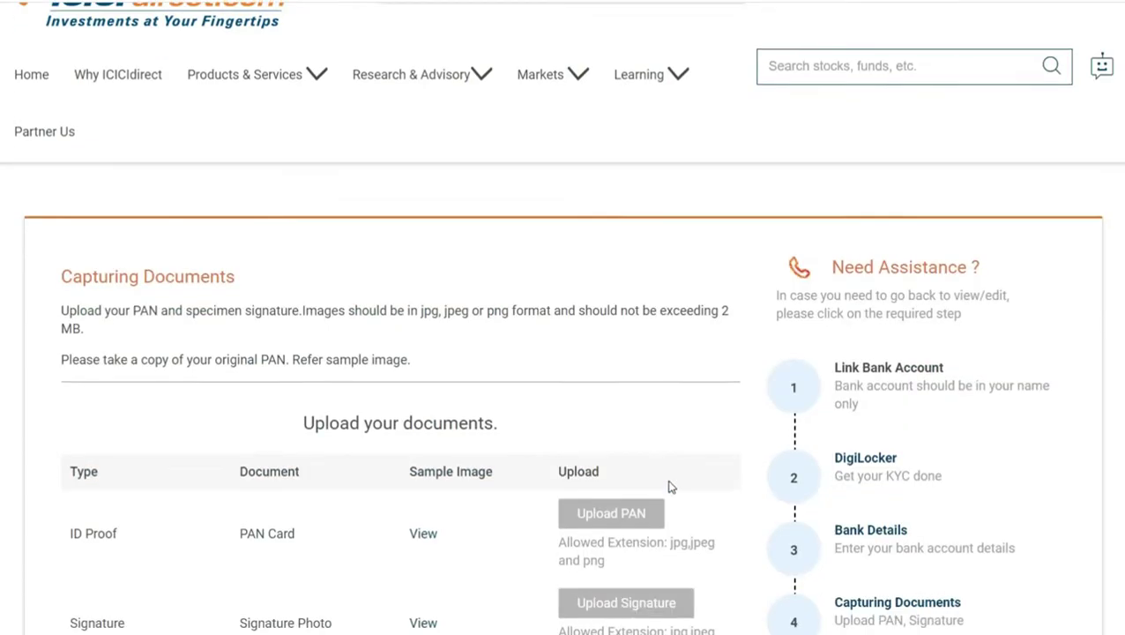
scroll(670, 487, down, 4)
- Upload the PAN card image pan.jpeg
click(595, 200)
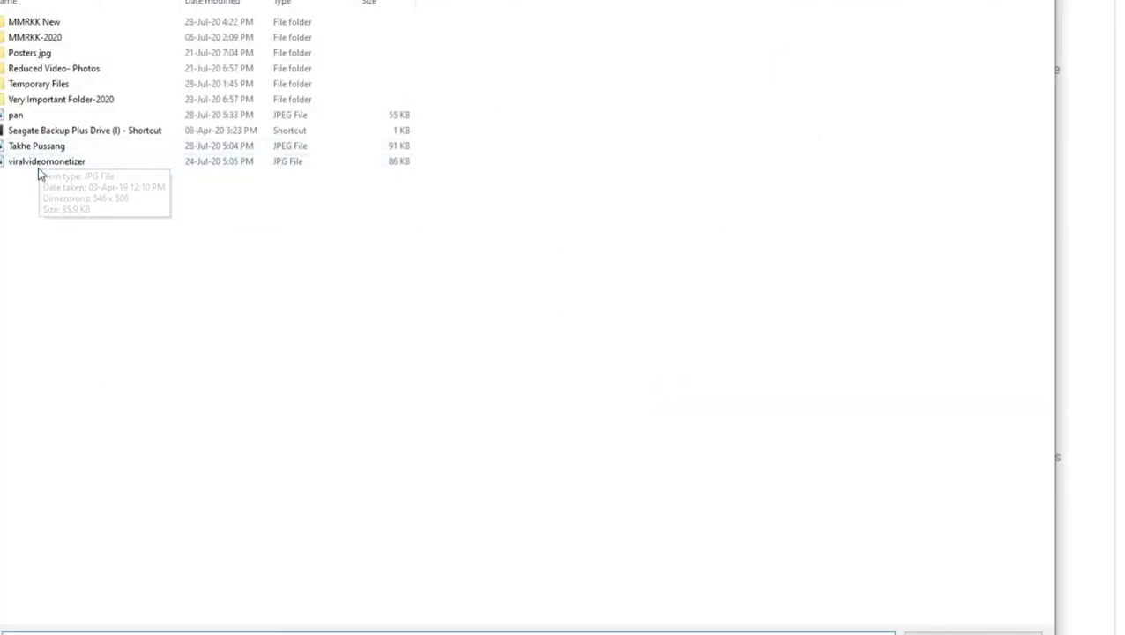
click(15, 115)
click(977, 631)
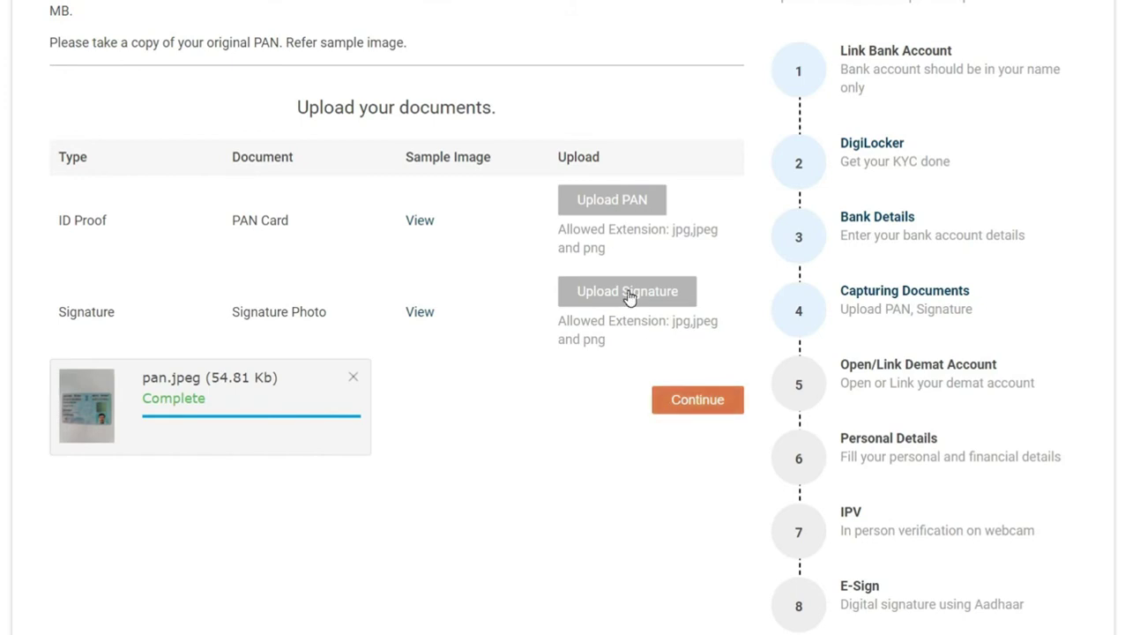
- Upload the signature JPEG and submit both documents
click(628, 295)
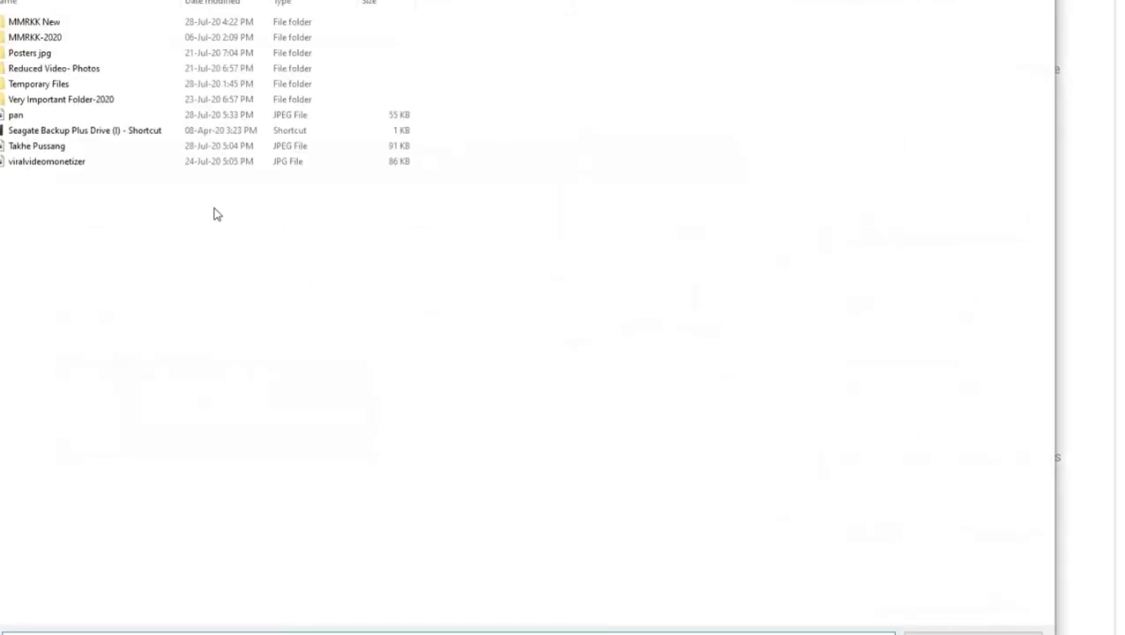
click(44, 146)
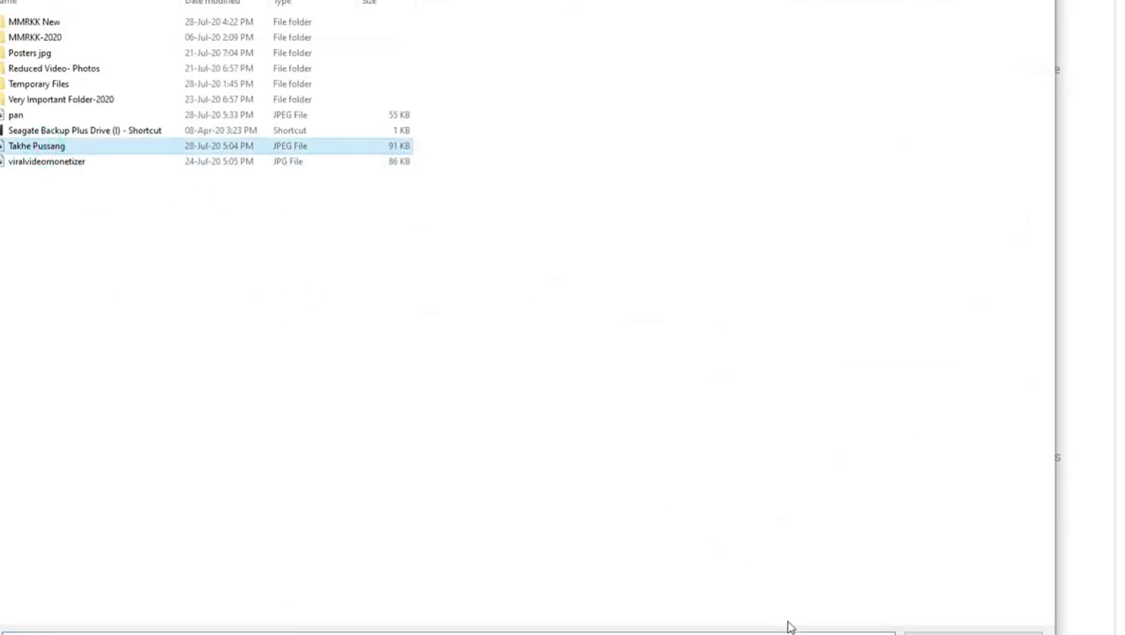
click(969, 632)
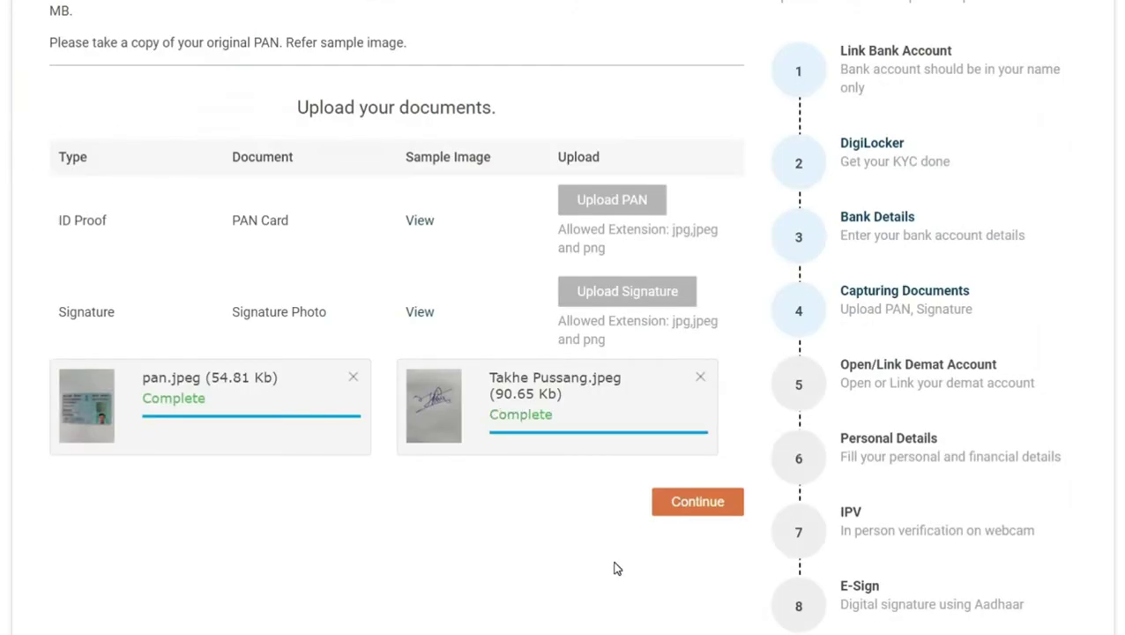
scroll(600, 527, down, 2)
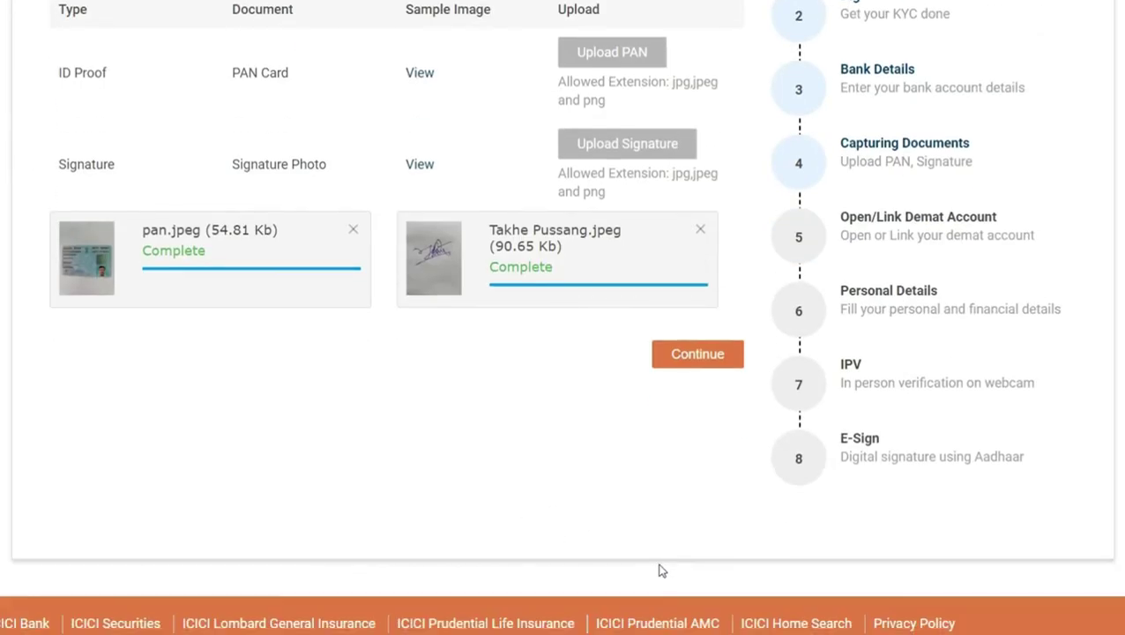
scroll(527, 435, up, 2)
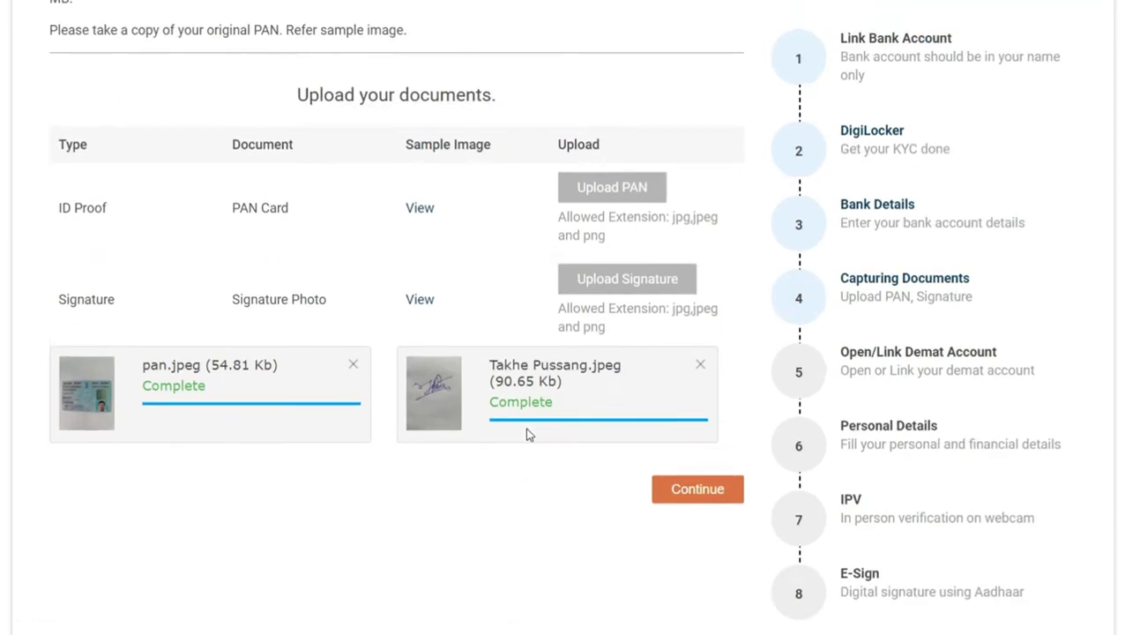
click(699, 506)
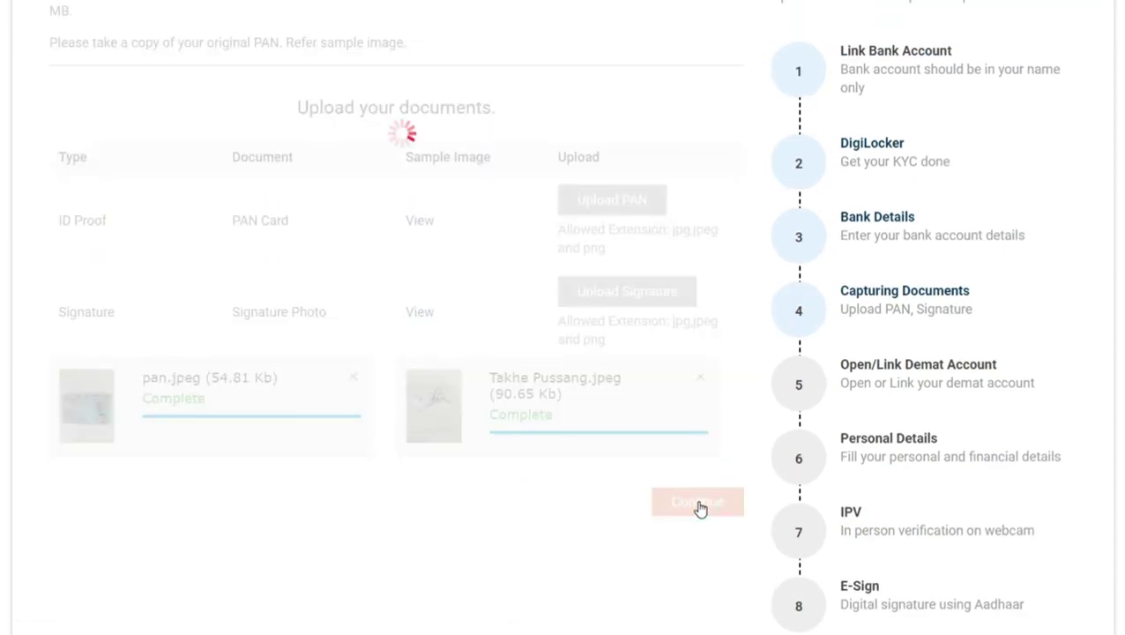
- Opt for BSDA and accept the nomination acknowledgment for the new demat account, then continue
scroll(696, 509, down, 2)
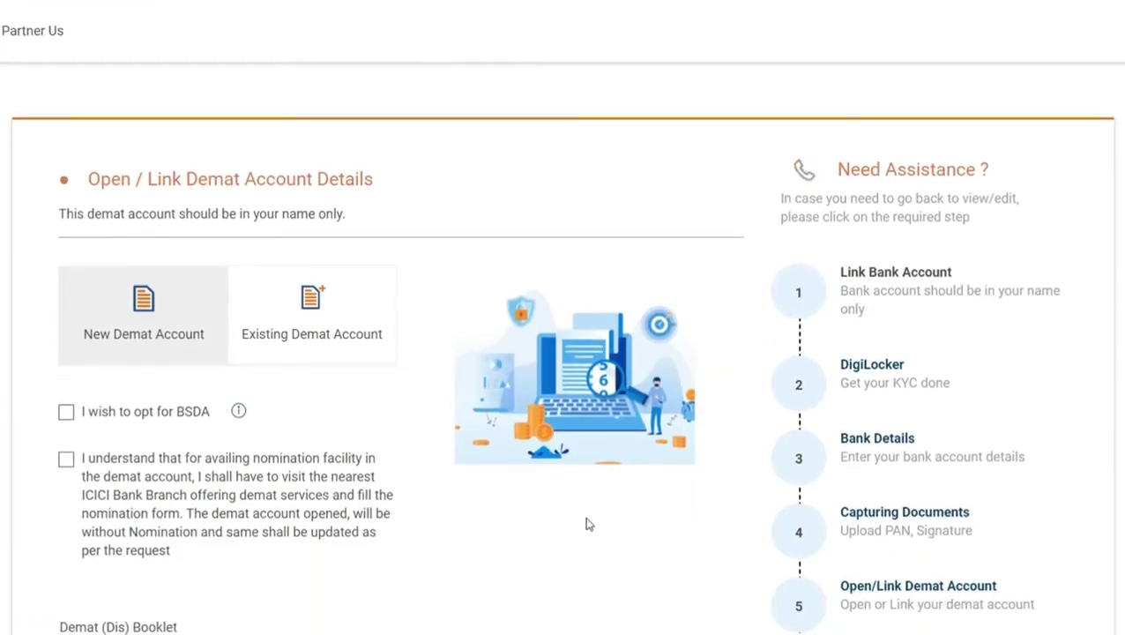
scroll(587, 522, down, 3)
scroll(350, 574, up, 1)
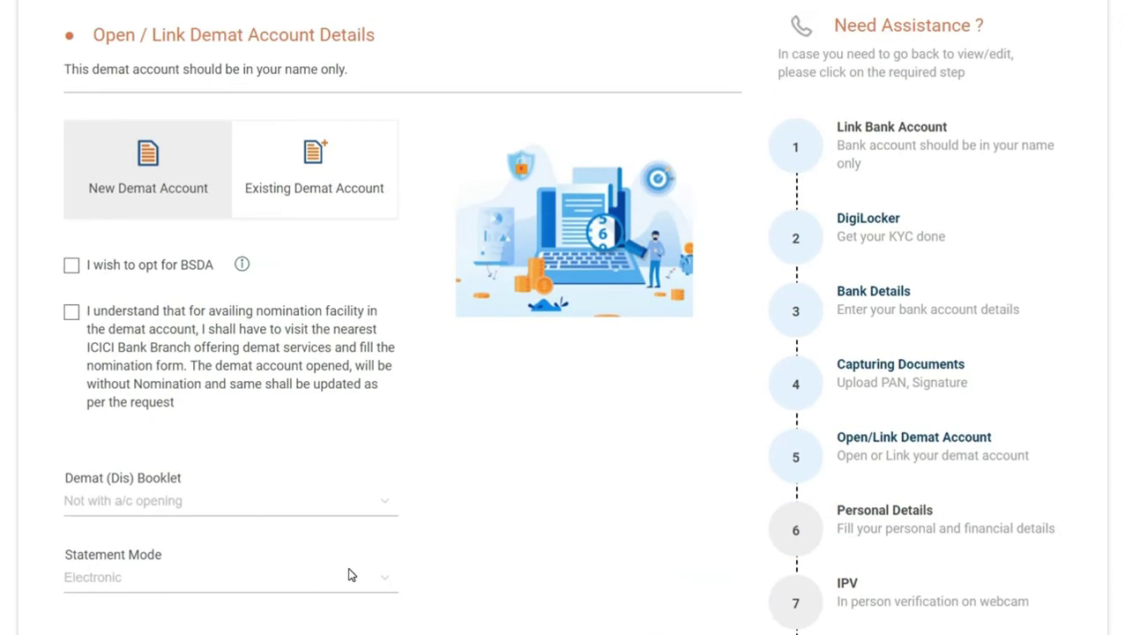
click(72, 266)
click(145, 374)
scroll(630, 489, down, 3)
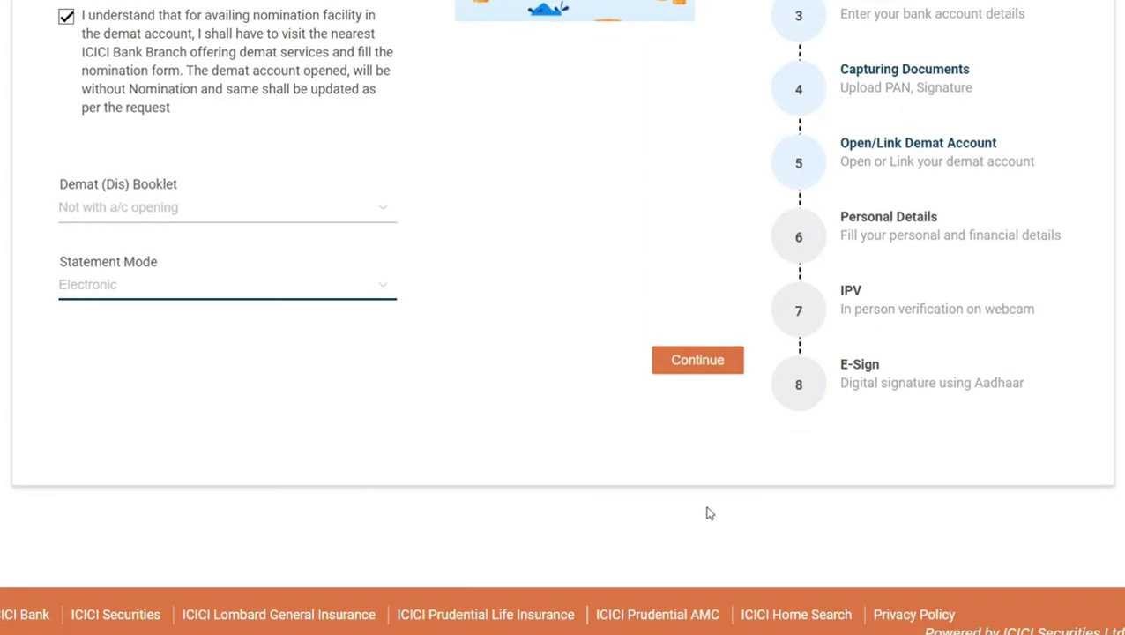
click(725, 361)
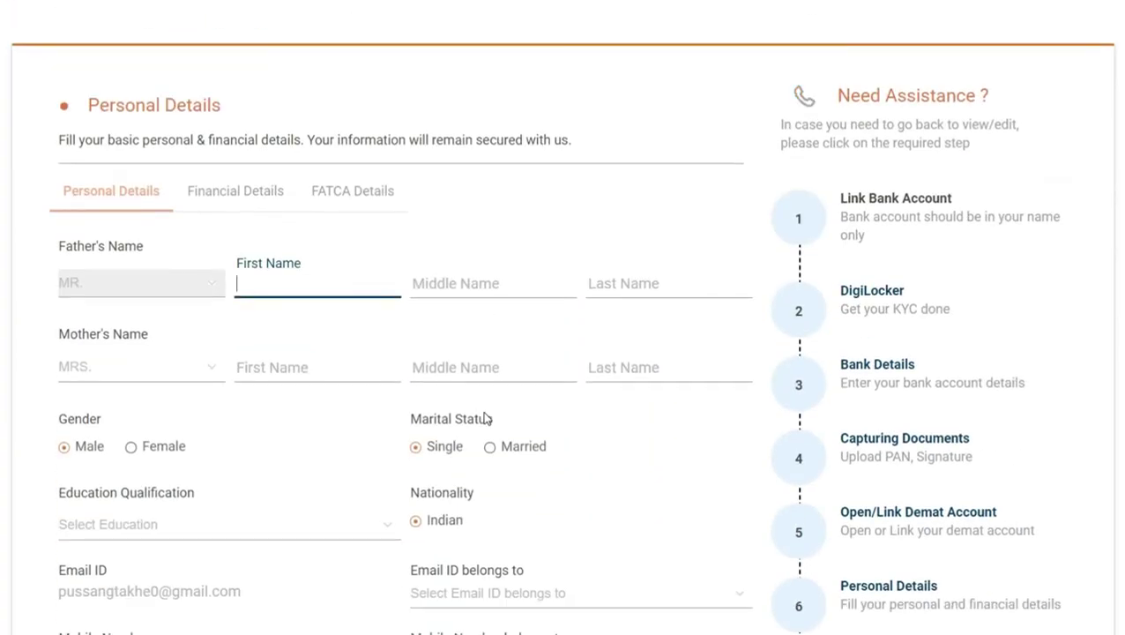
- Enter the father's last name and move the mother's second name from Middle Name to Last Name
scroll(485, 412, down, 3)
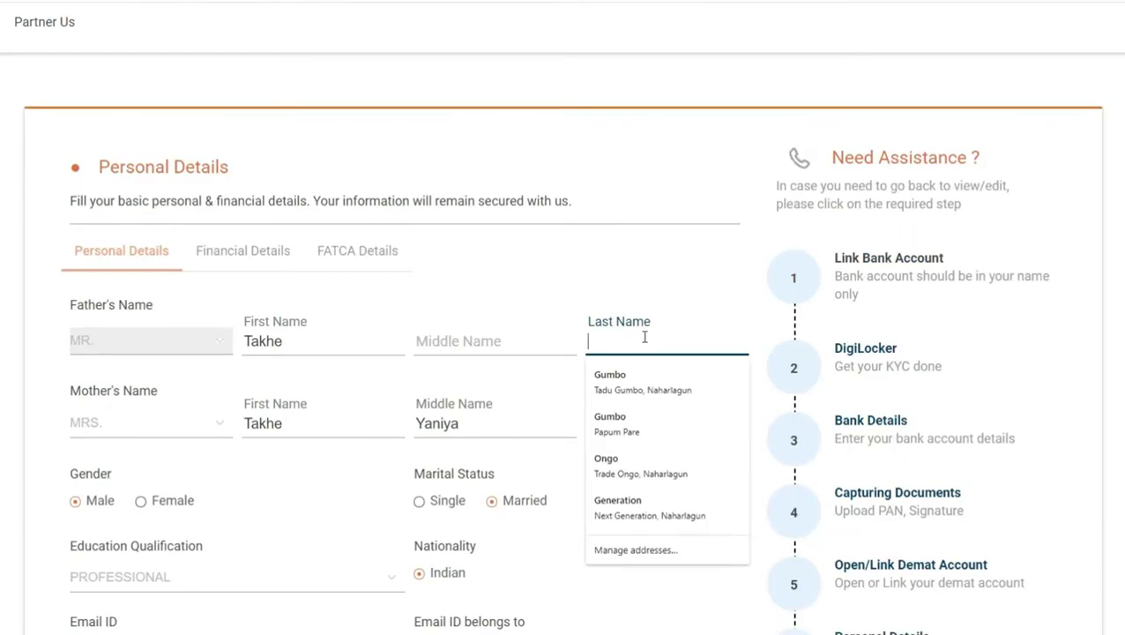
text(Tayo)
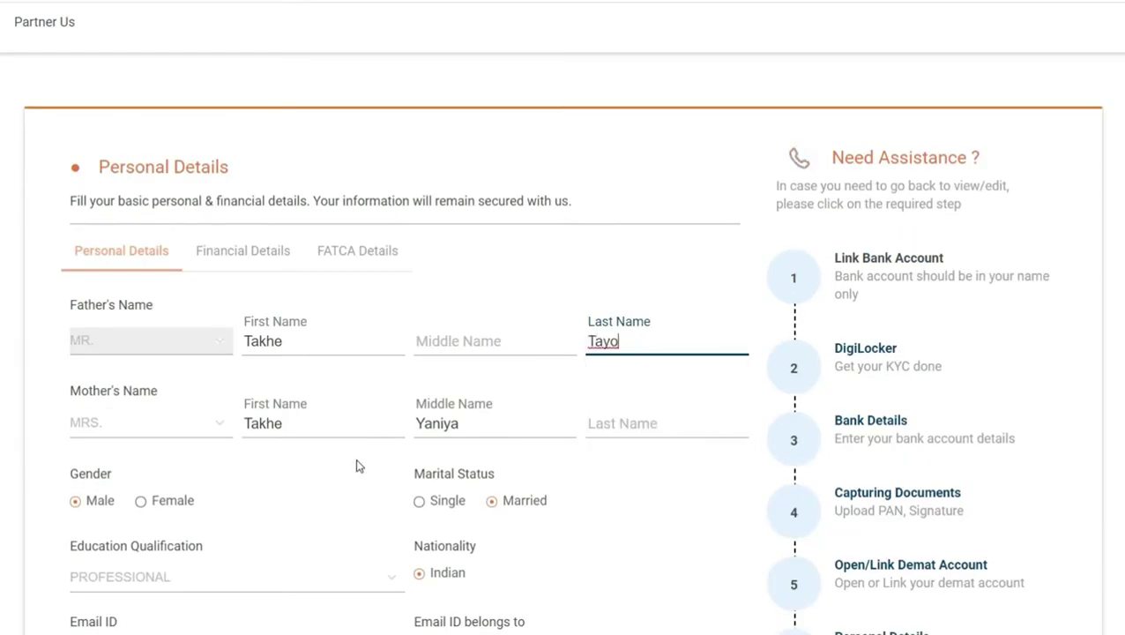
drag(420, 423, 465, 423)
key(BackSpace)
click(620, 424)
text(Y)
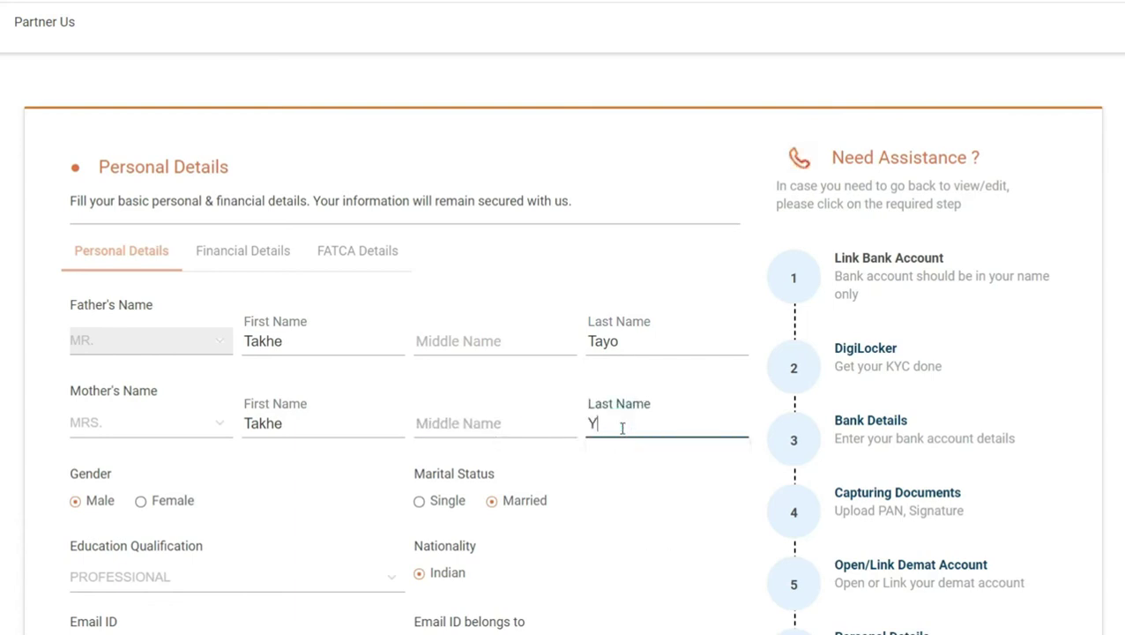
text(aniya)
scroll(626, 436, down, 5)
- Submit personal details and set the occupation to SERVICE
click(679, 424)
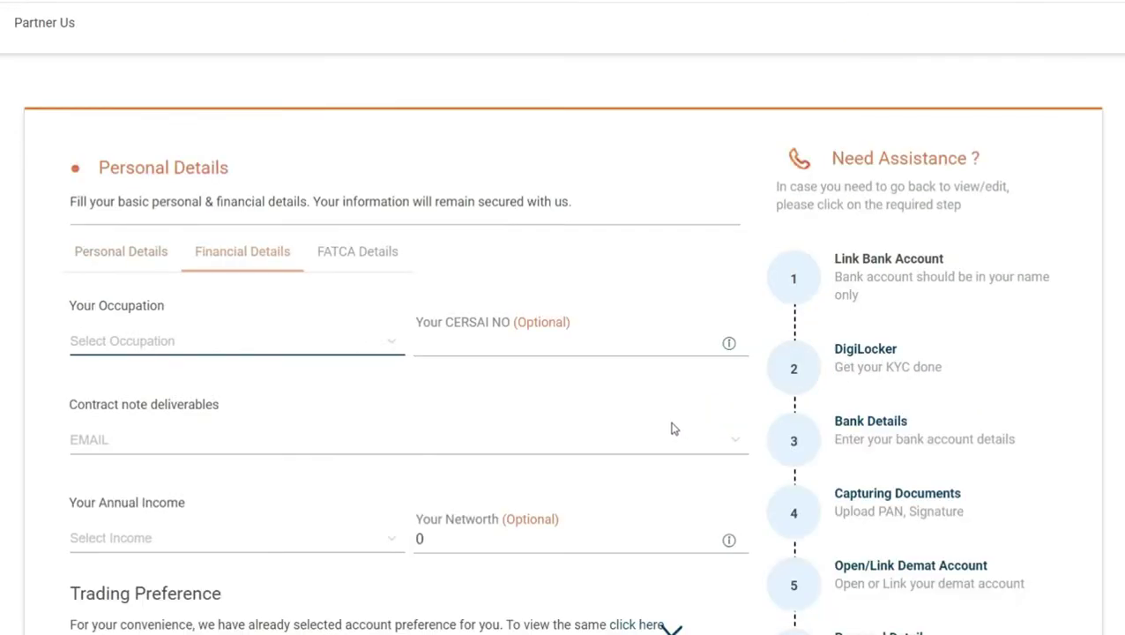
scroll(452, 411, down, 1)
scroll(452, 412, down, 1)
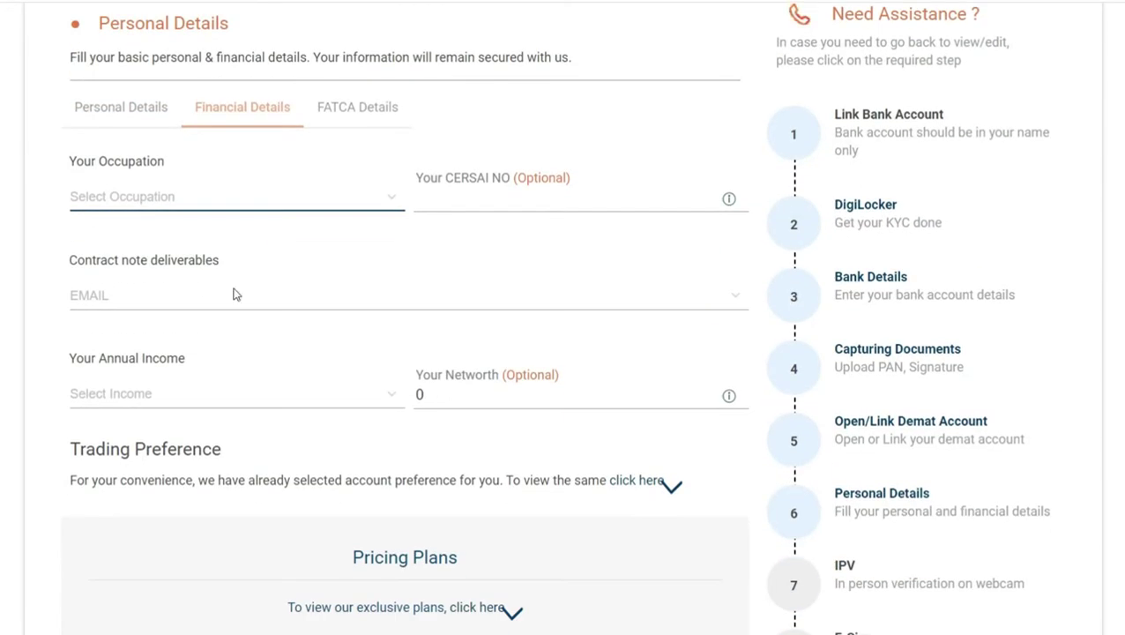
click(161, 198)
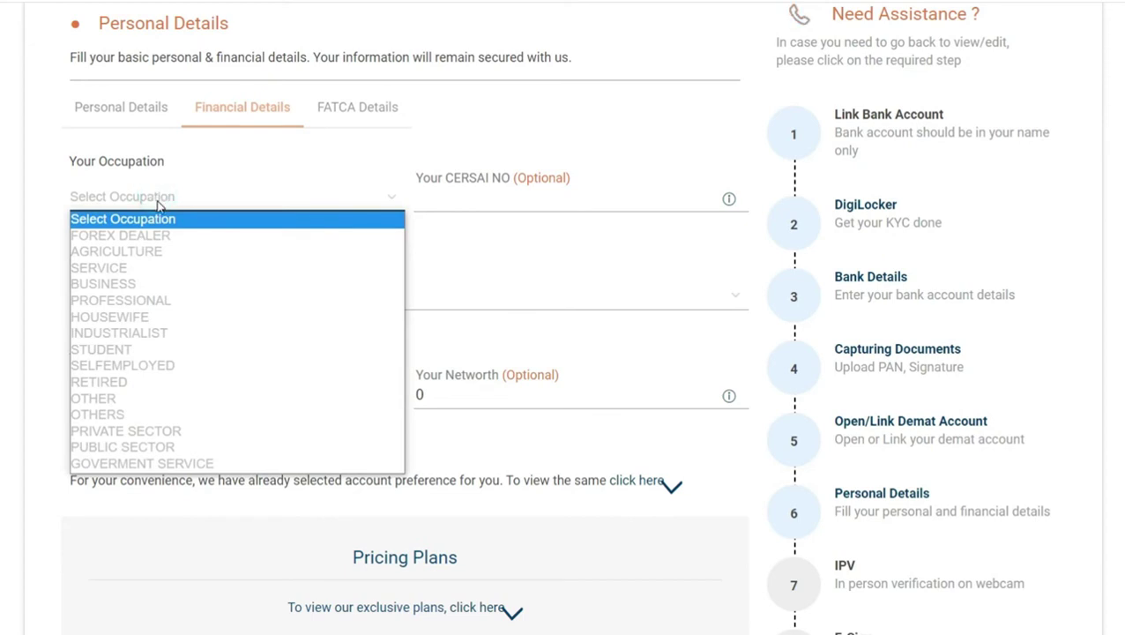
click(101, 273)
click(451, 200)
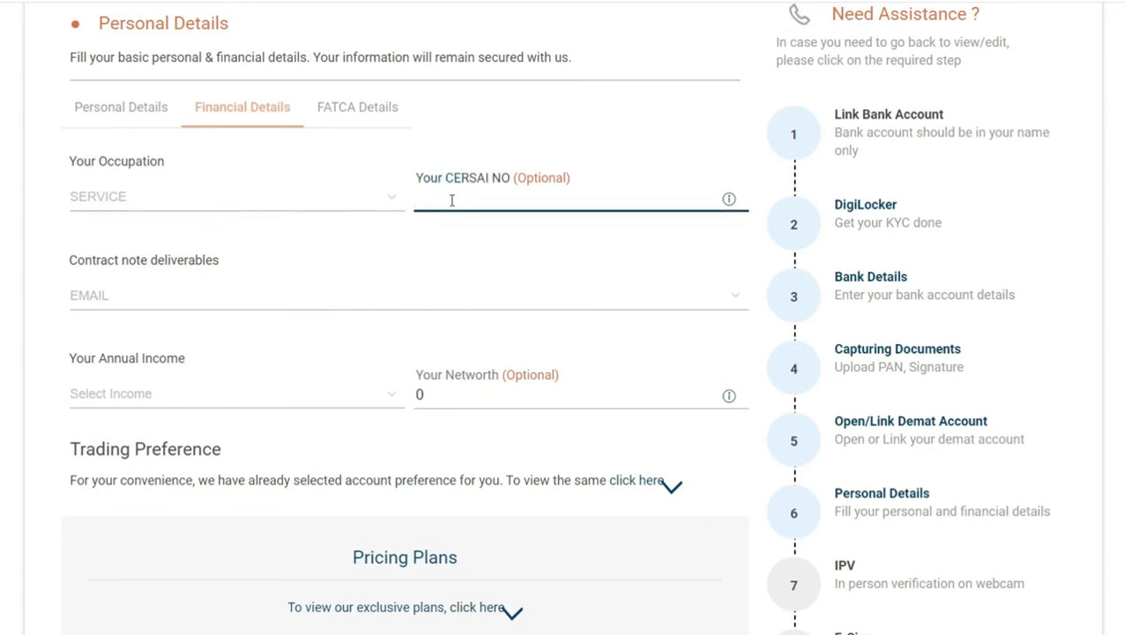
- Keep EMAIL for contract note delivery and set annual income to 15 LAC TO 20 LAC
click(125, 295)
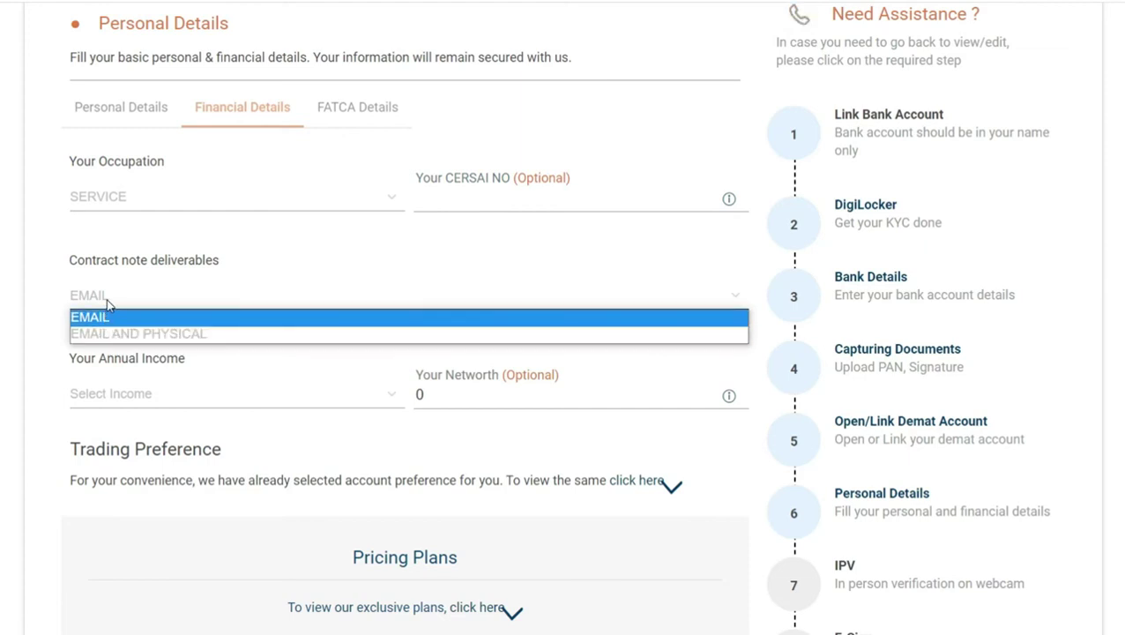
click(106, 300)
click(108, 300)
click(107, 304)
click(115, 396)
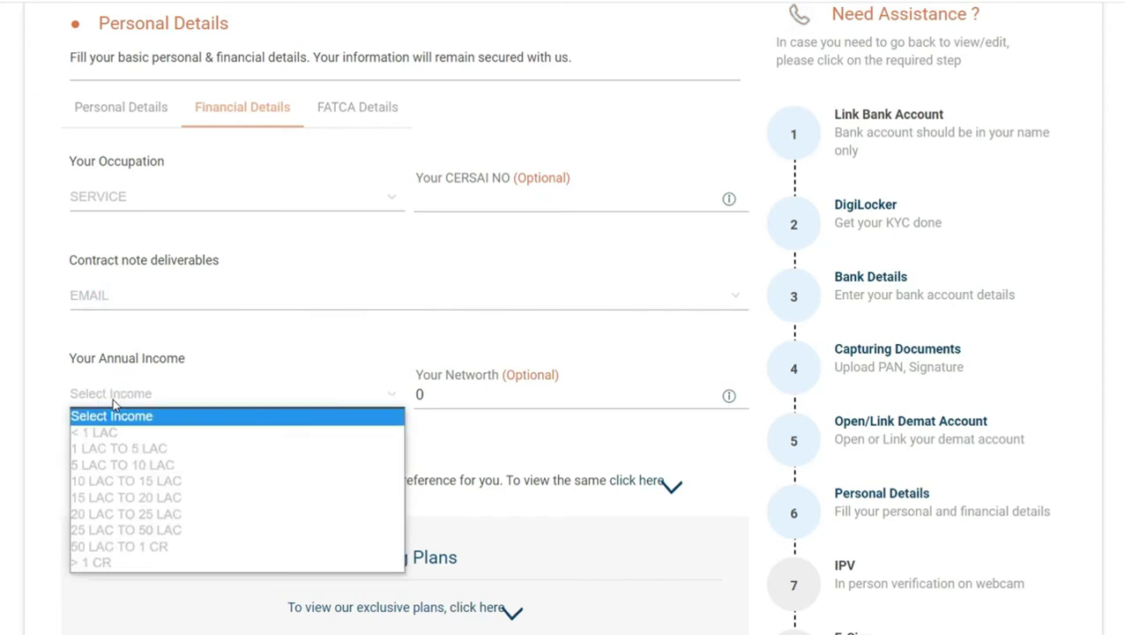
click(154, 499)
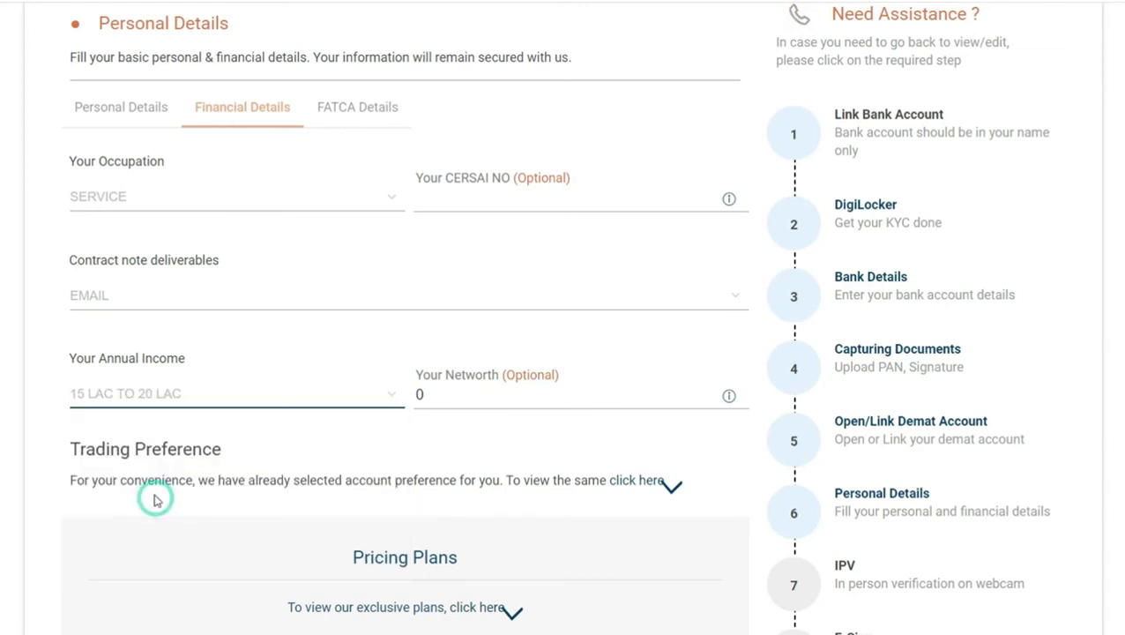
- Look at the Prime plan list and leave it without choosing a plan
scroll(350, 457, down, 3)
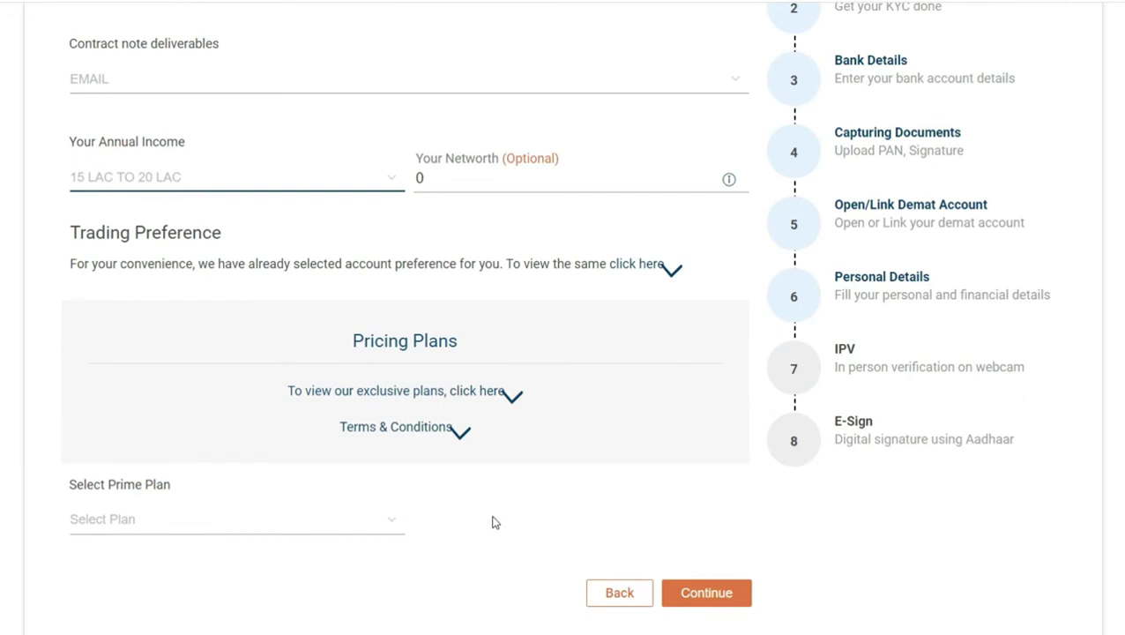
scroll(495, 520, down, 2)
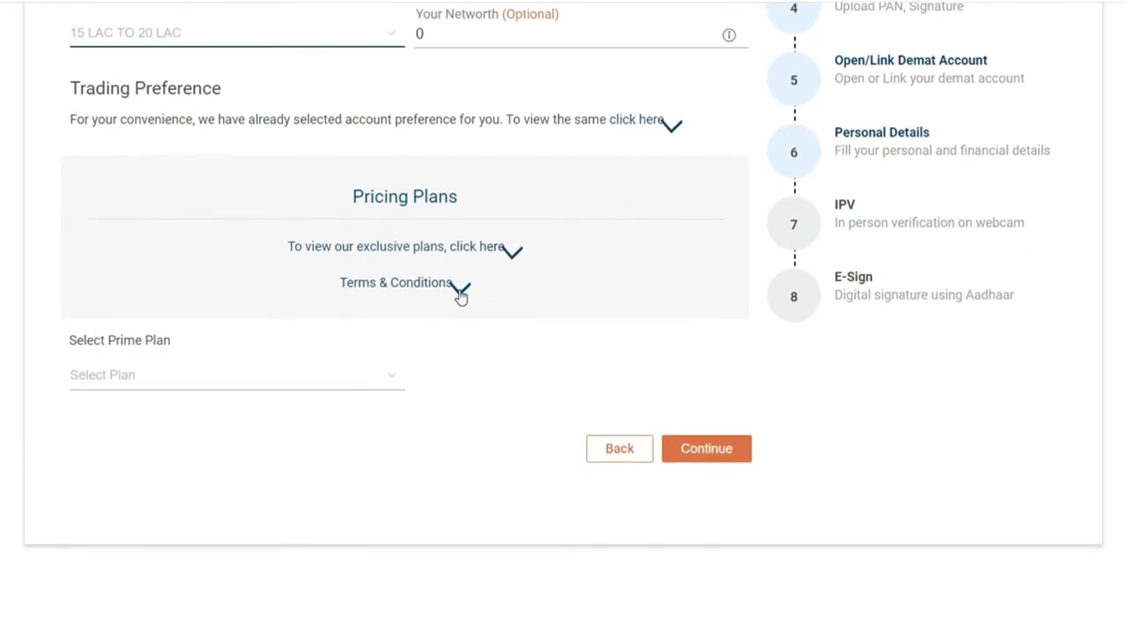
click(101, 379)
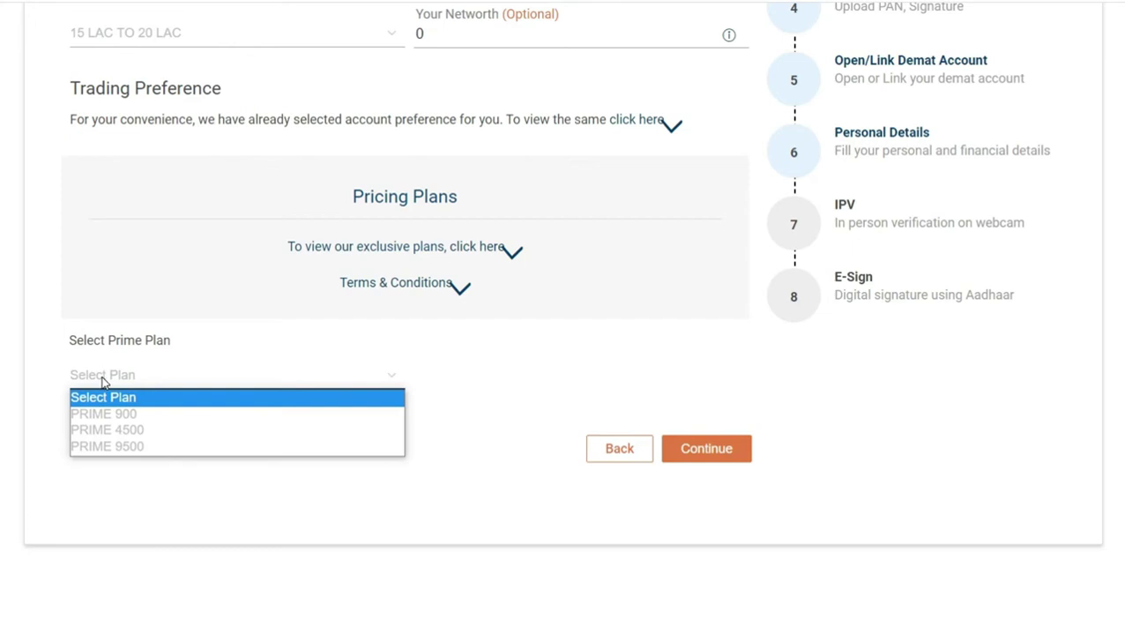
key(shift+Tab)
scroll(191, 492, down, 2)
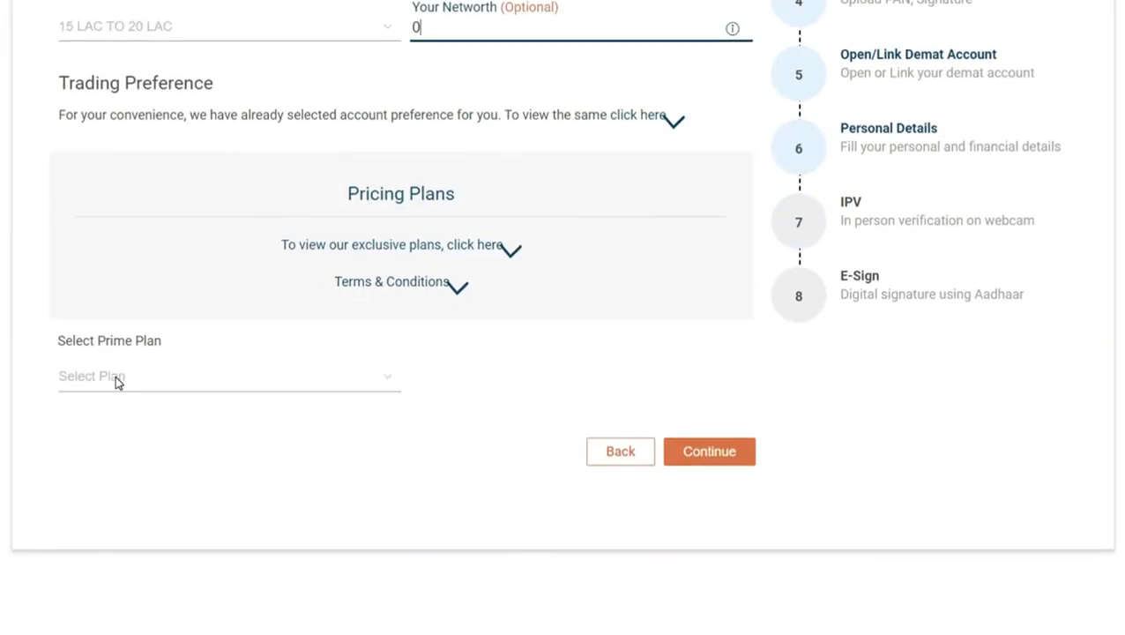
- Save financial details, then submit the FATCA details (India, not a US person, Salary)
click(731, 463)
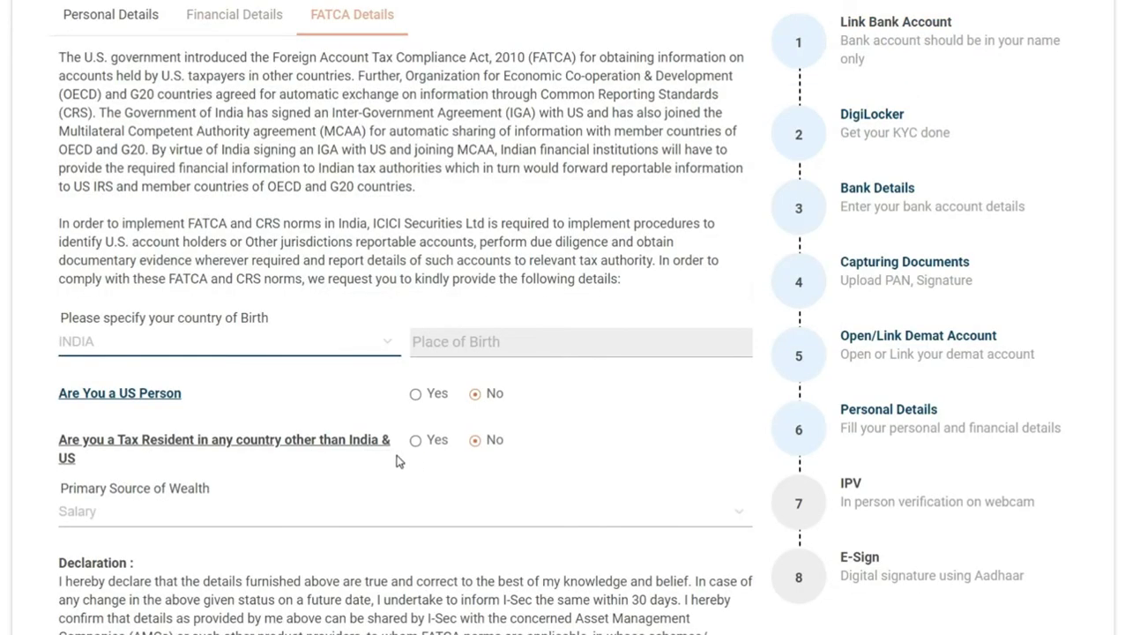
scroll(420, 367, down, 1)
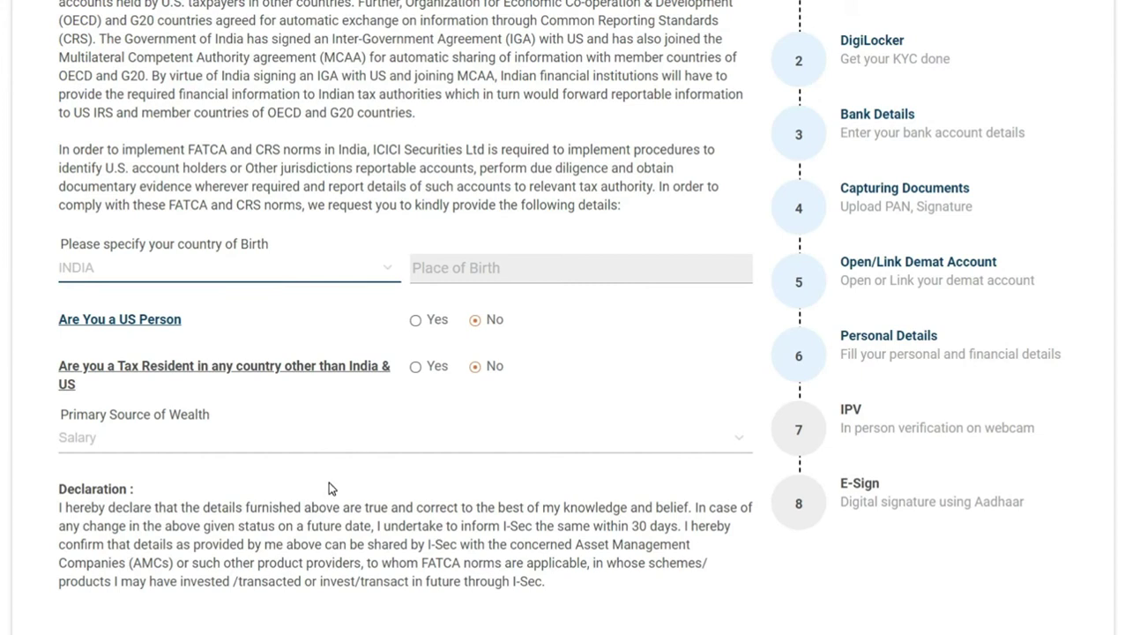
scroll(327, 480, down, 2)
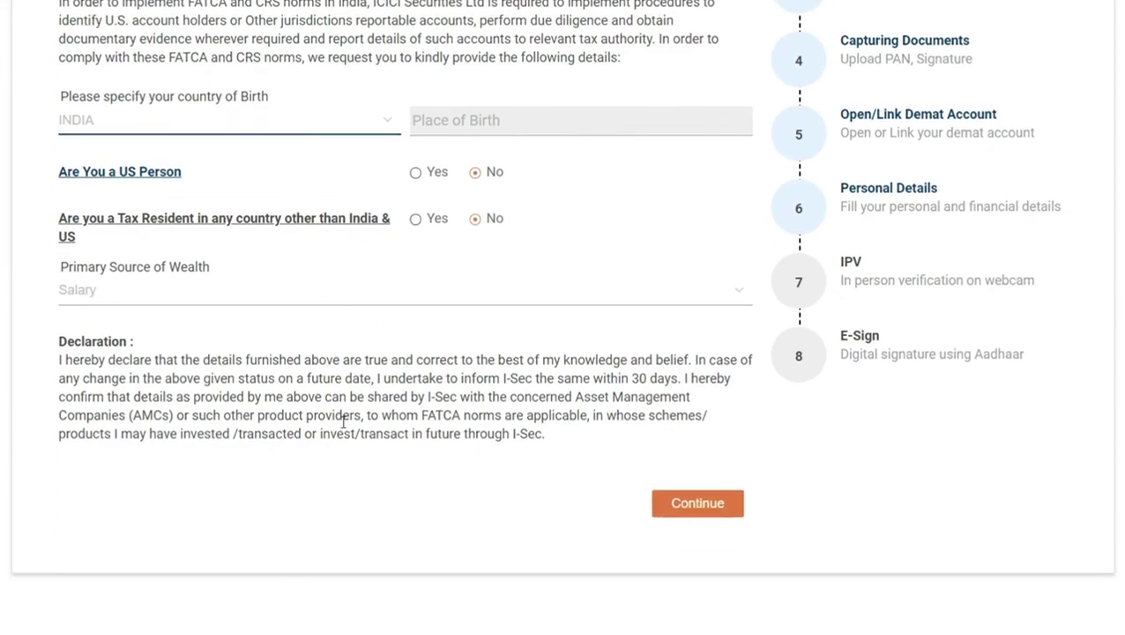
scroll(414, 454, down, 2)
click(713, 356)
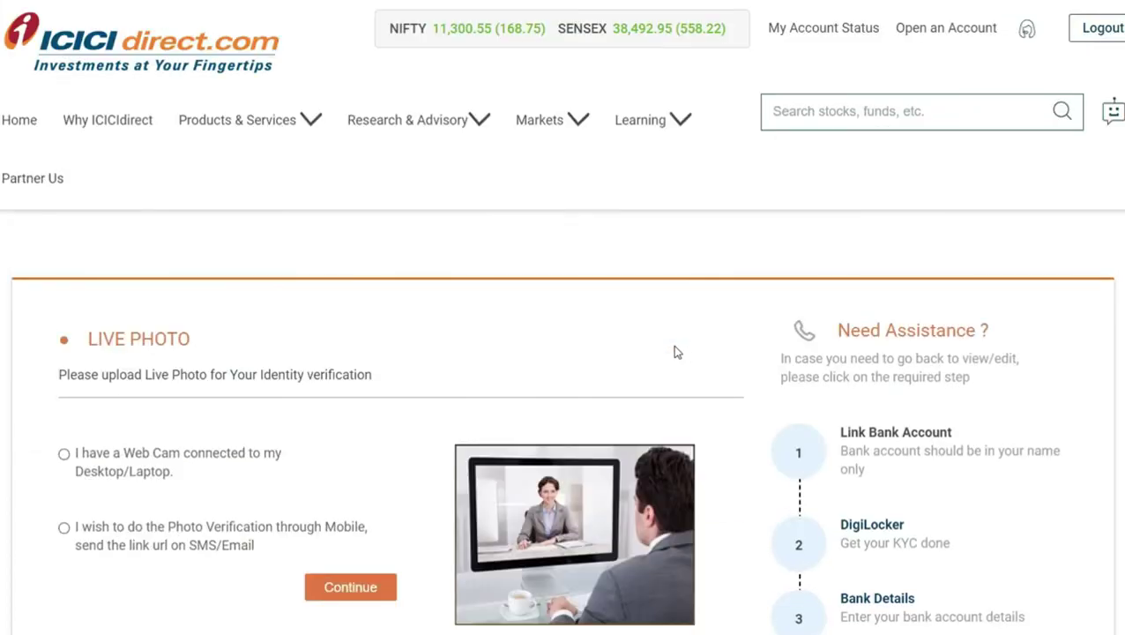
- Choose Photo Verification through Mobile and send the request, leaving IPV pending
scroll(624, 346, down, 2)
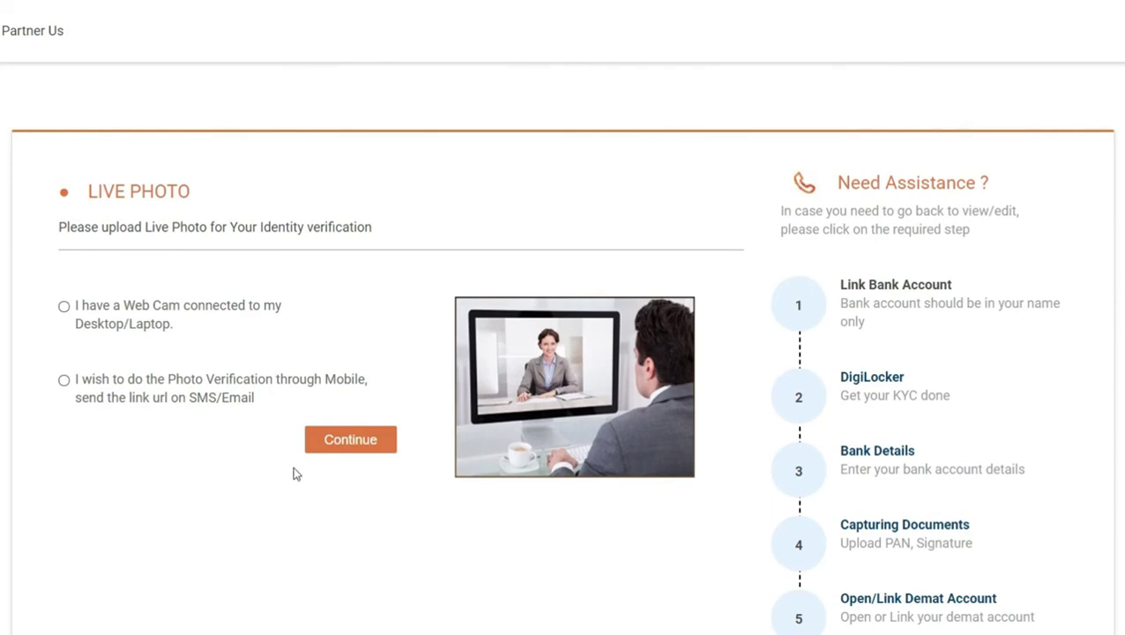
scroll(260, 375, down, 2)
click(64, 233)
scroll(110, 438, up, 2)
scroll(542, 492, down, 2)
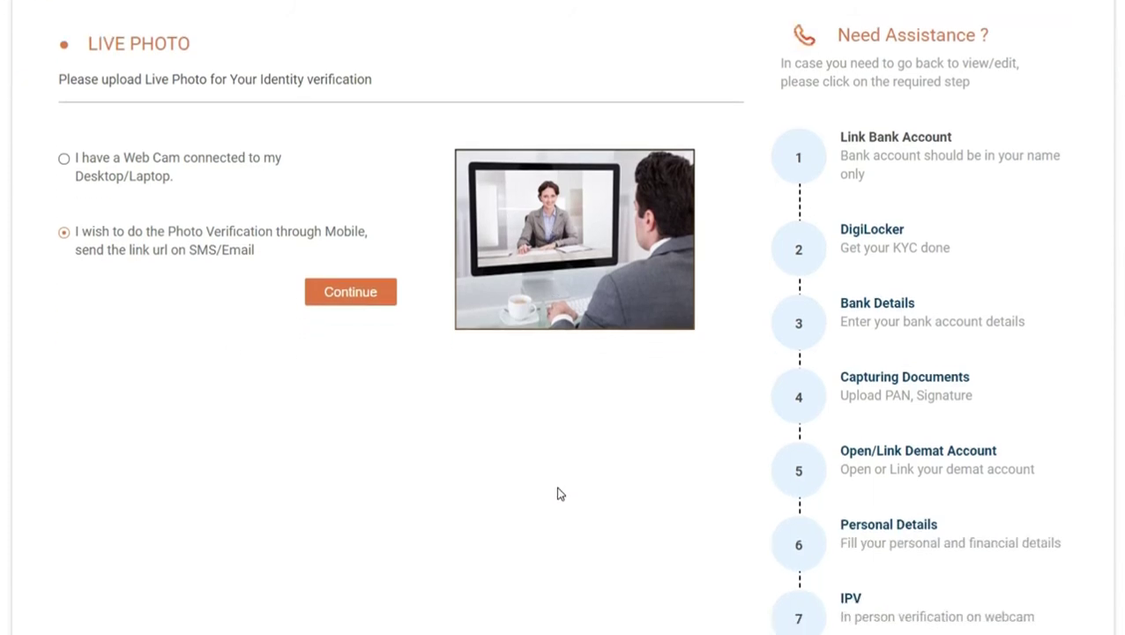
click(361, 296)
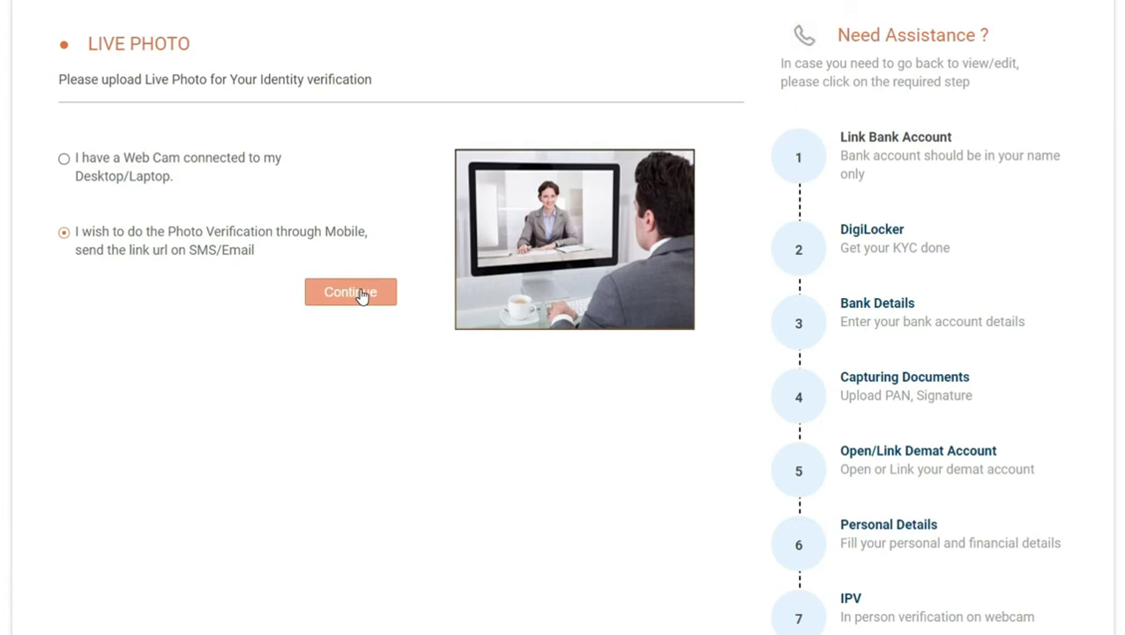
click(361, 293)
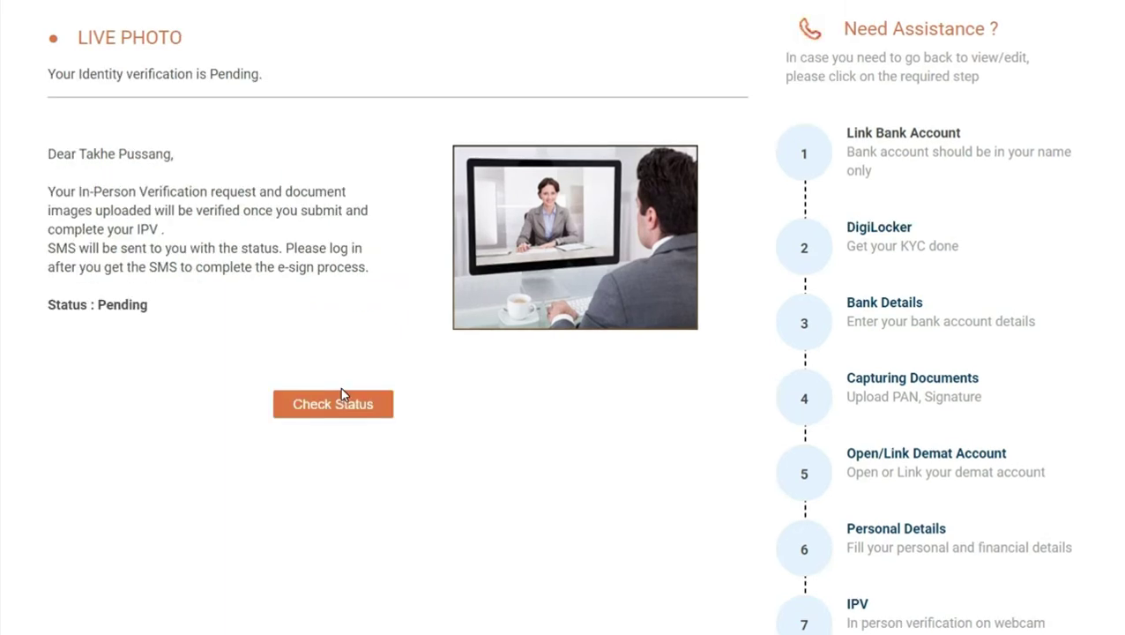
scroll(342, 474, down, 1)
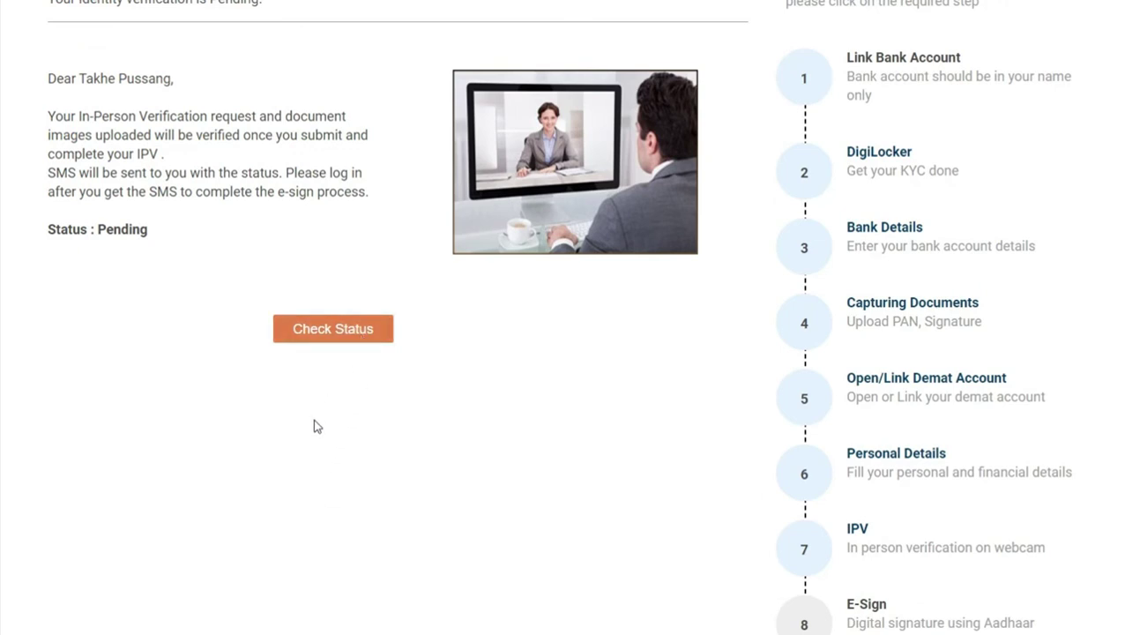
scroll(313, 419, up, 3)
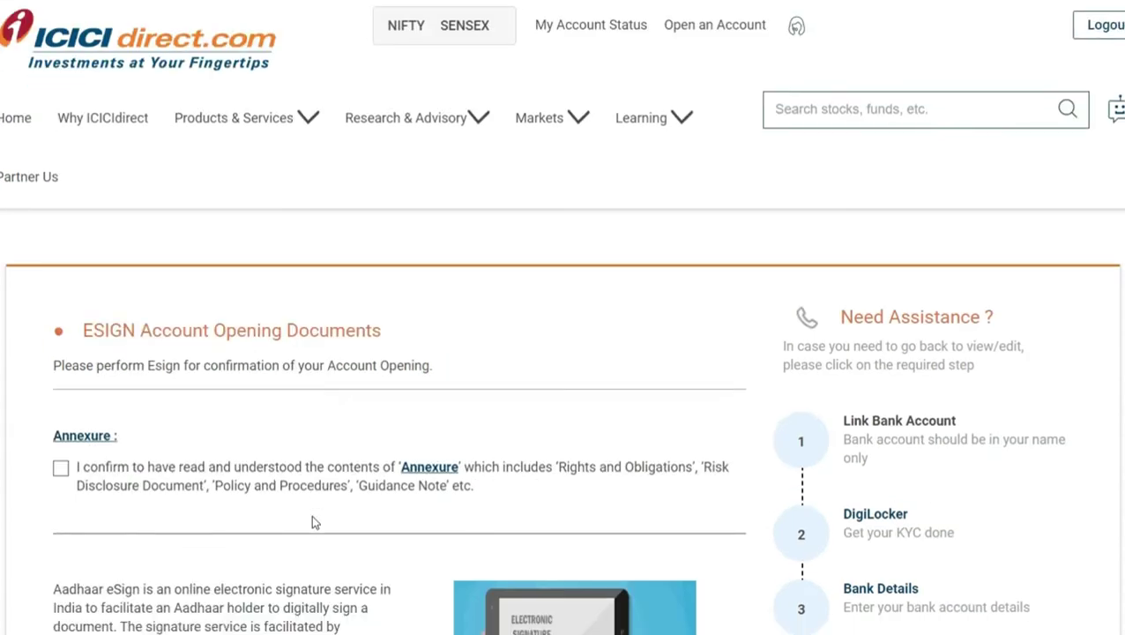
- Confirm the Annexure was read, start Esign, and accept the Consent Required handoff
click(60, 320)
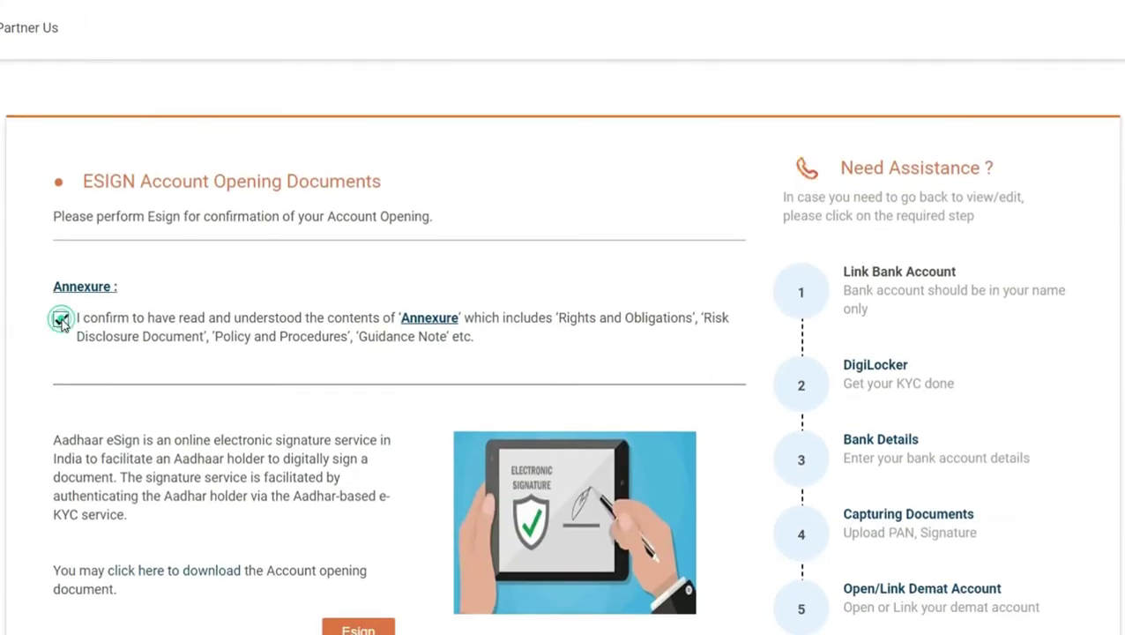
scroll(296, 524, down, 3)
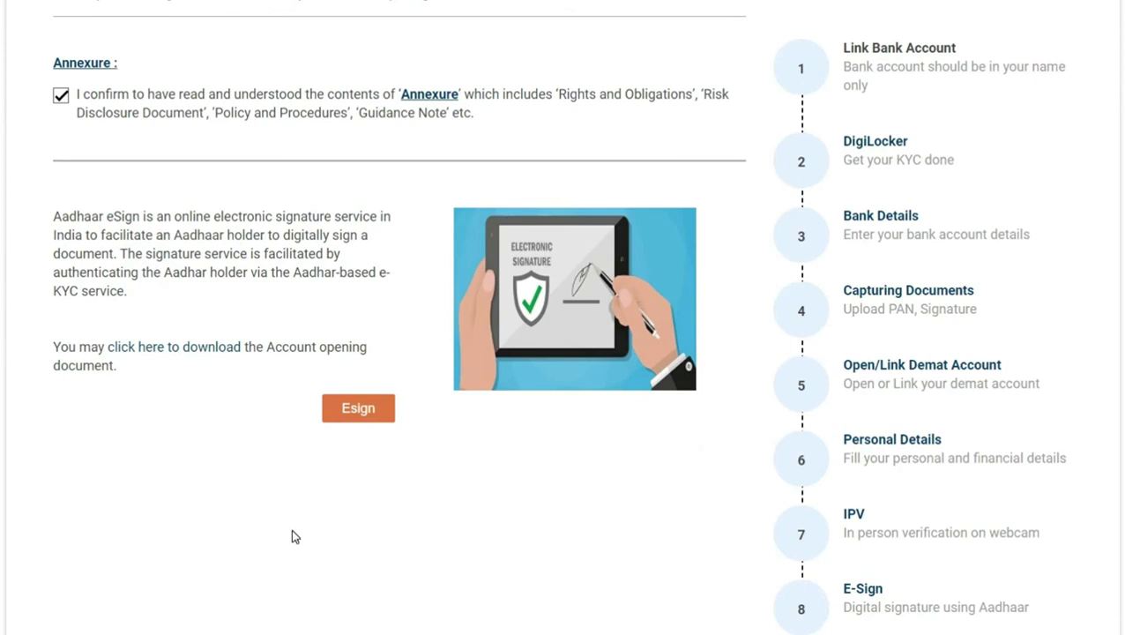
scroll(173, 507, up, 1)
scroll(172, 507, down, 1)
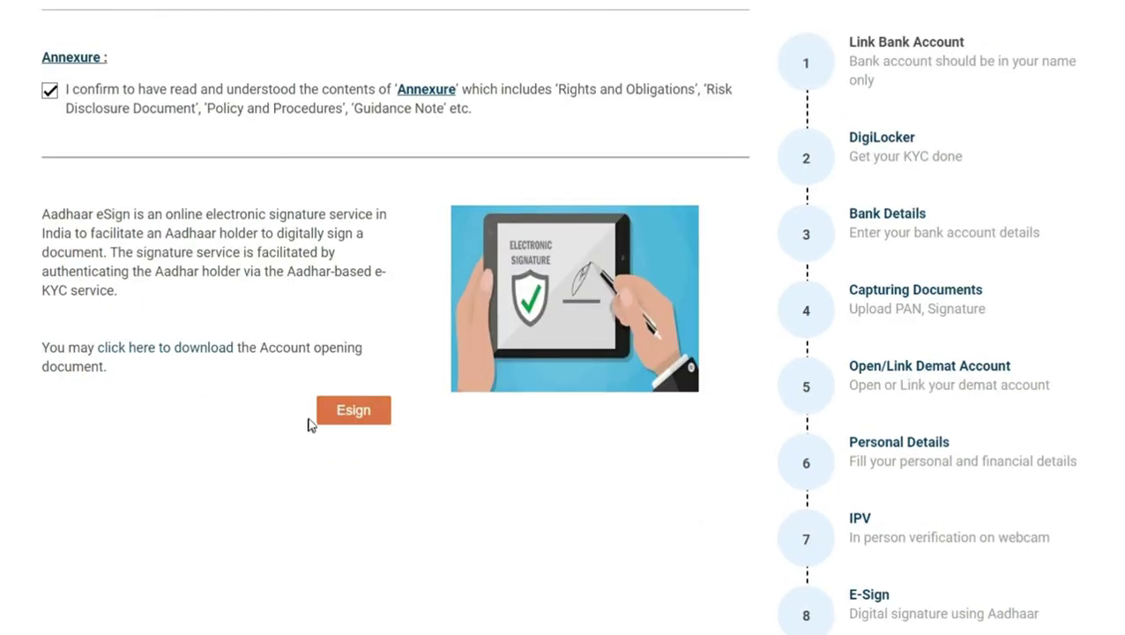
click(365, 414)
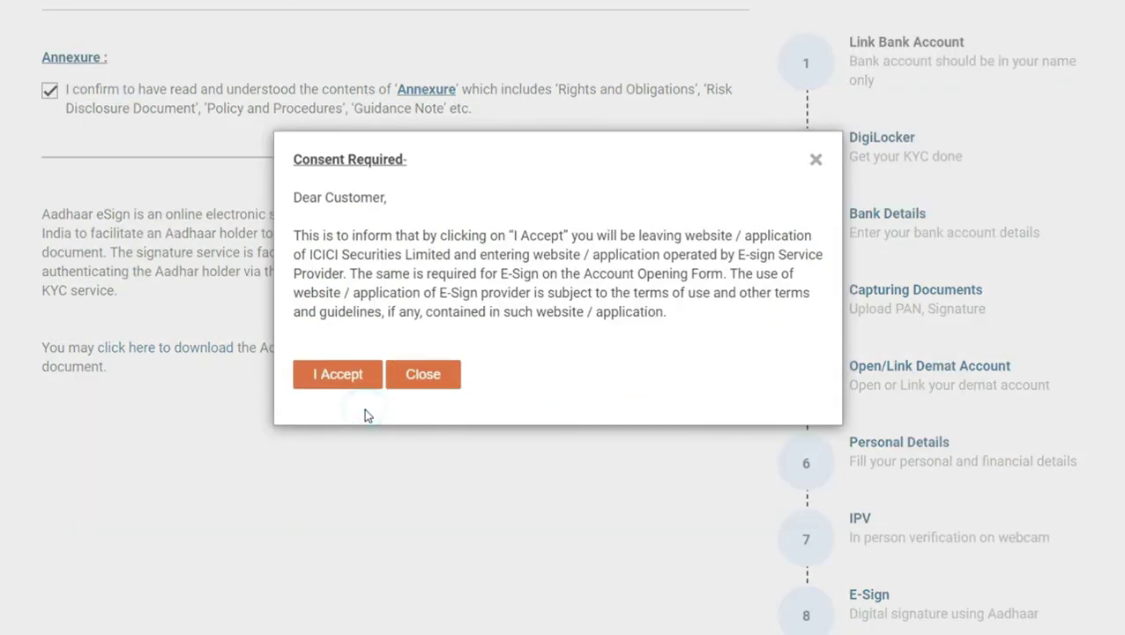
click(331, 379)
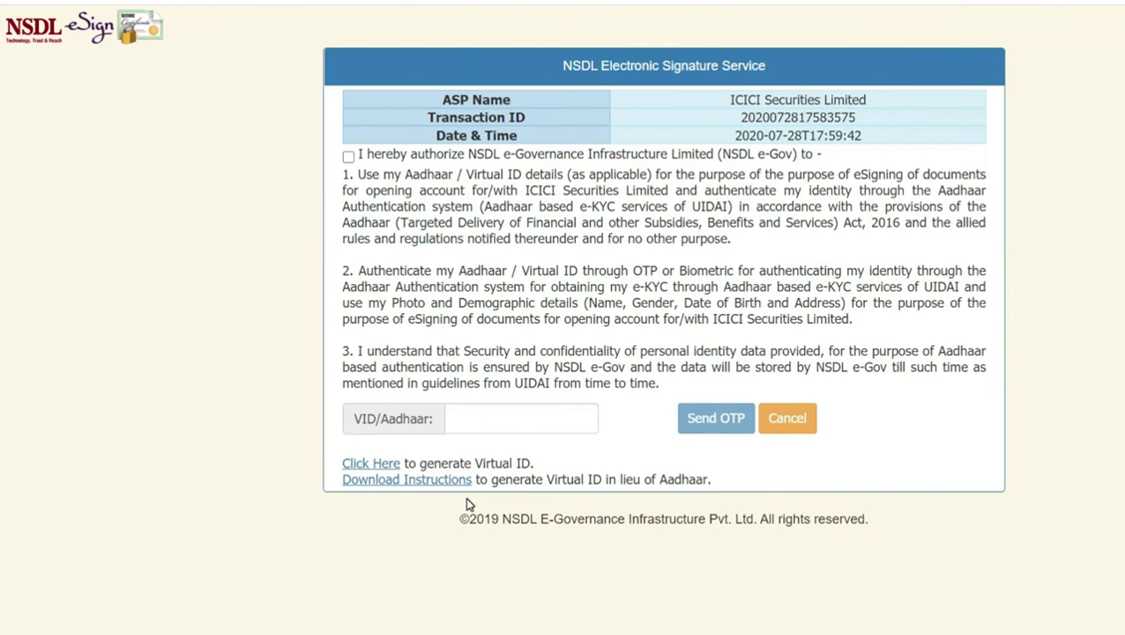
- Place the cursor in the VID/Aadhaar box on NSDL's Electronic Signature Service page
click(515, 418)
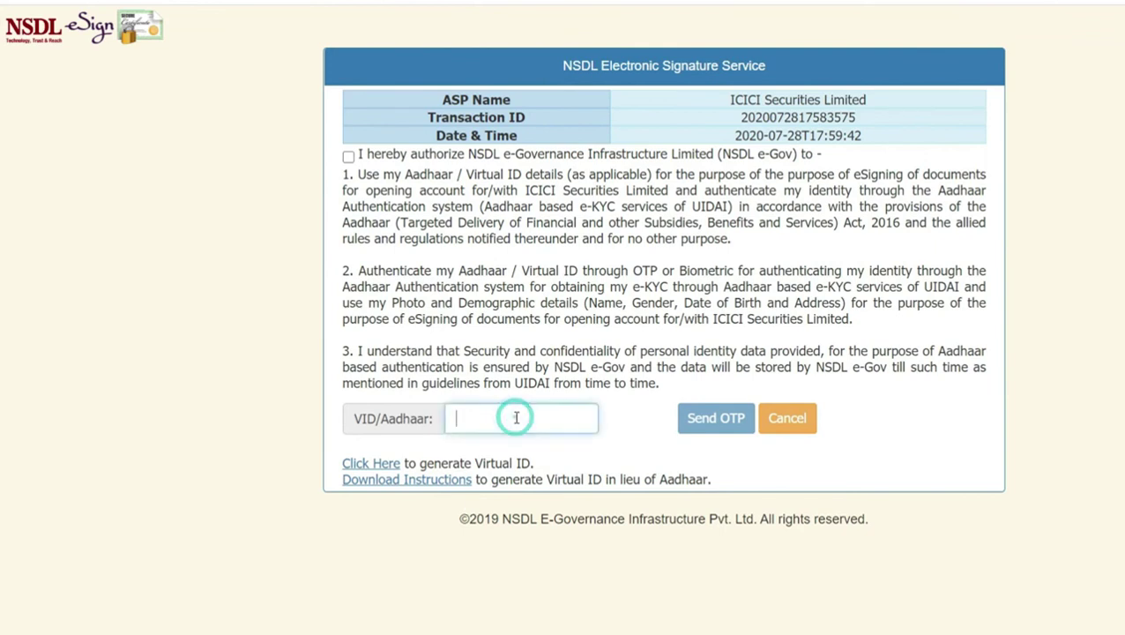